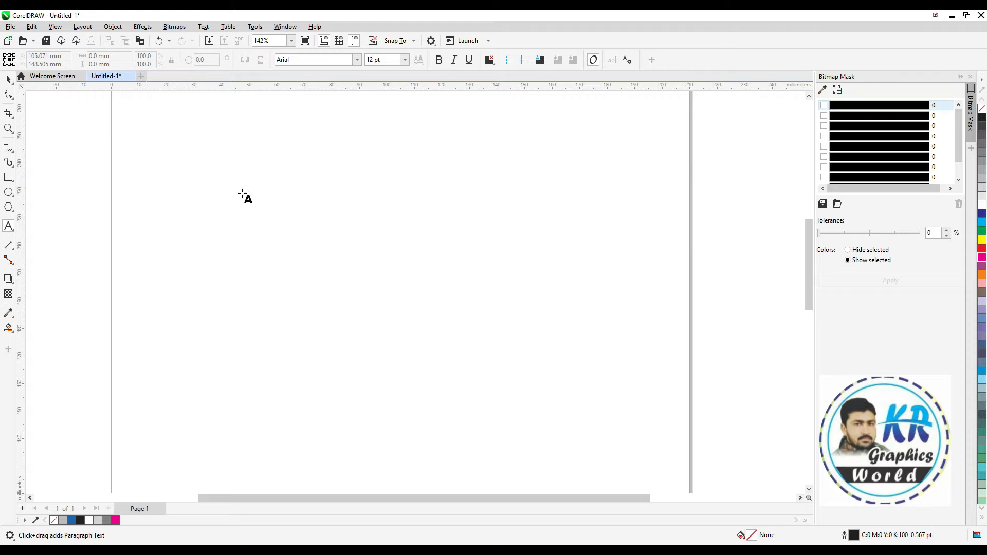
Add the two-line 24 pt Arial text "Welcome to my channel" and "KR GRAPHICS WORLD" near the top of the page
click(808, 96)
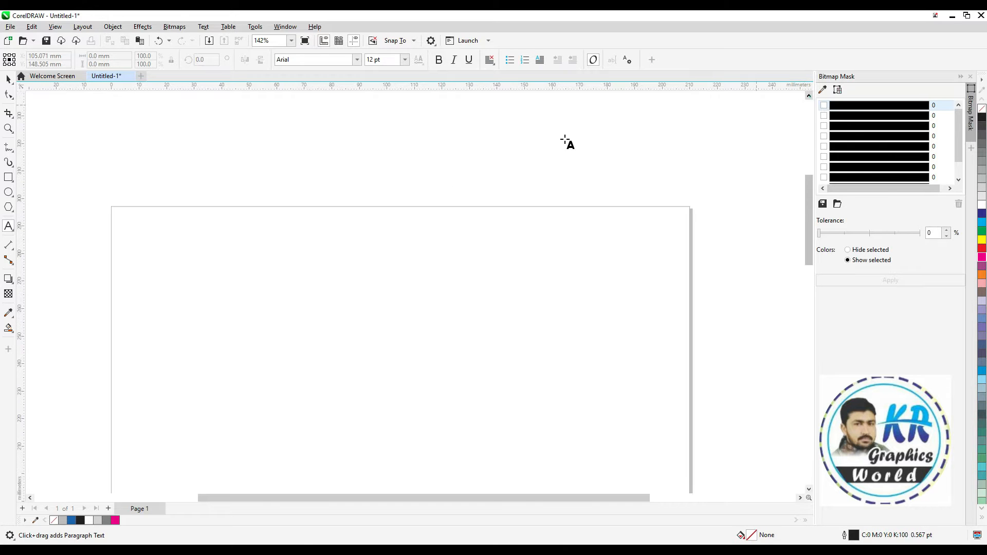
click(167, 278)
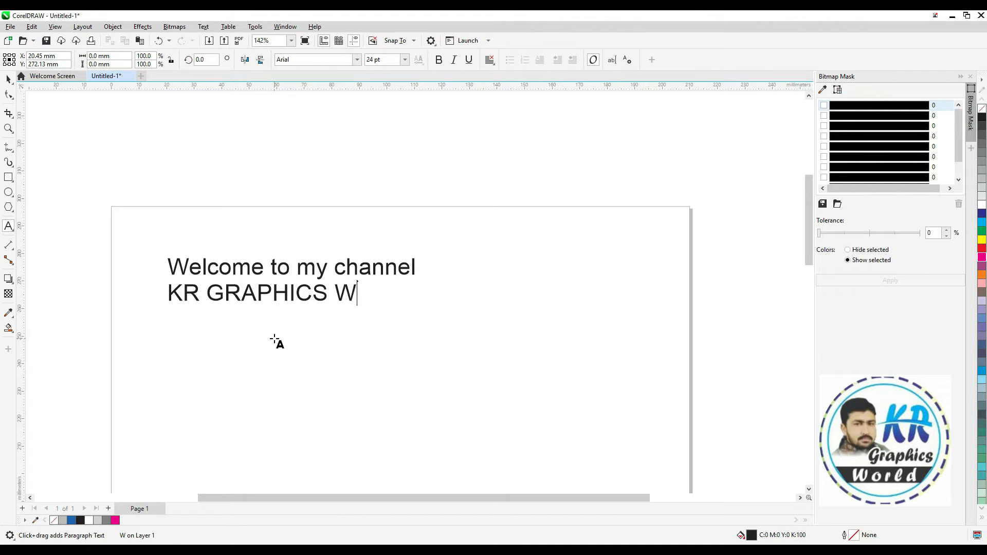
key(space)
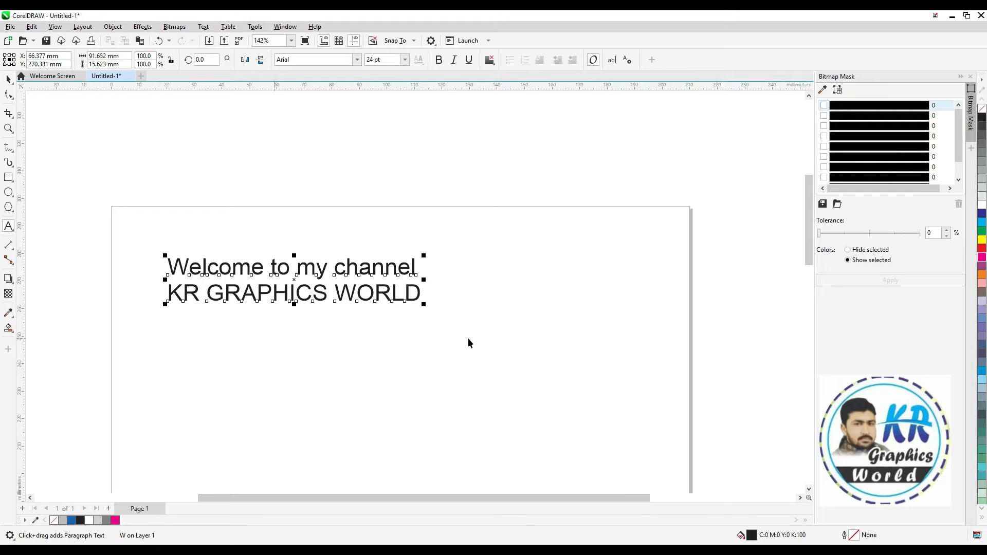
Enlarge the two-line title to about 176 mm wide and make it bold
drag(424, 304, 652, 379)
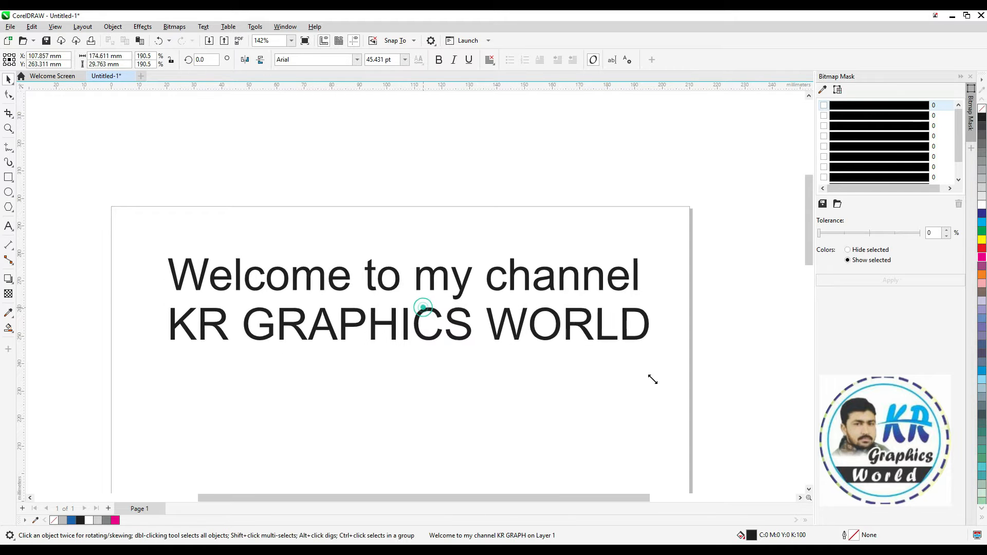
click(439, 60)
drag(163, 254, 653, 531)
click(302, 229)
Draw a flat horizontal ellipse about 91 mm wide and 32 mm high below the title
scroll(343, 280, down, 1)
key(F2)
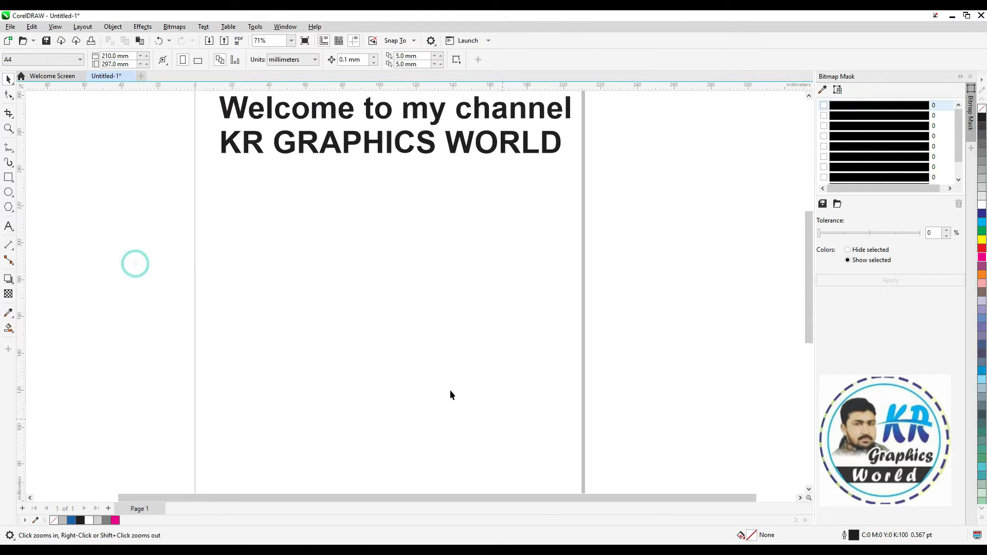
click(301, 279)
click(8, 193)
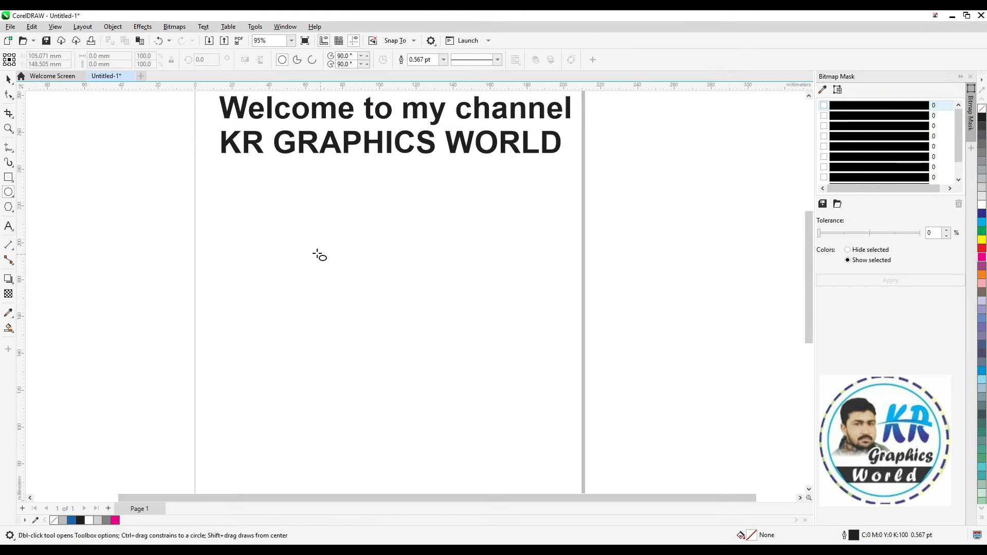
drag(292, 217, 459, 275)
key(shift+F2)
scroll(562, 273, down, 1)
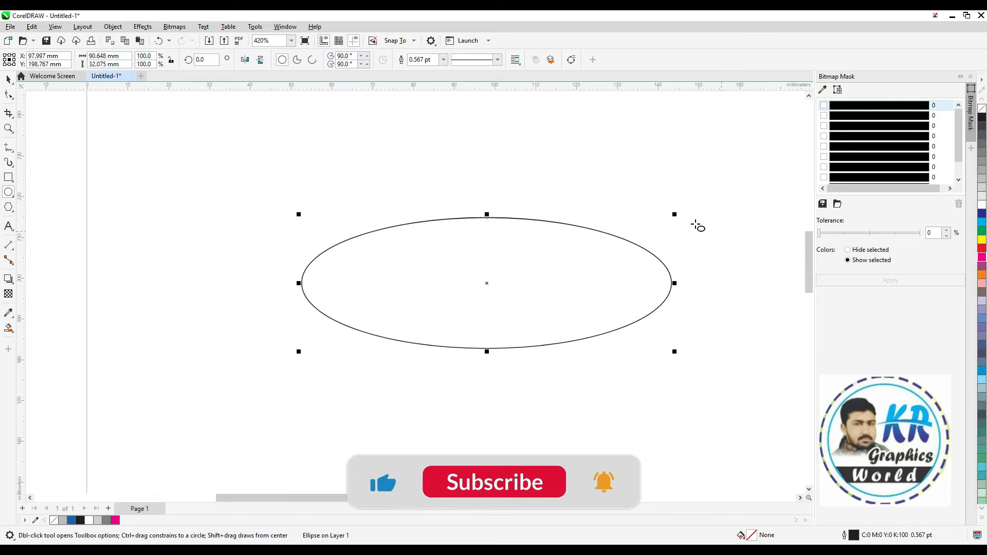
Add a smaller concentric copy of the ellipse inside it, scaled proportionally and slightly flattened
key(space)
drag(675, 215, 620, 231)
drag(487, 234, 487, 241)
scroll(585, 281, down, 1)
key(z)
drag(340, 227, 740, 353)
Combine the two ellipses into a ring and fill it with 30% black gray
drag(272, 321, 150, 386)
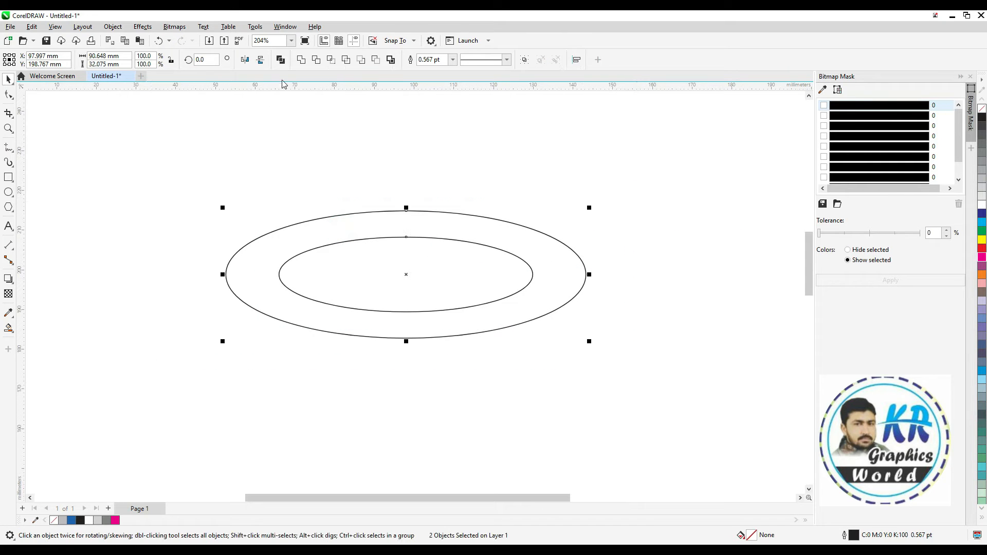
click(280, 60)
click(981, 179)
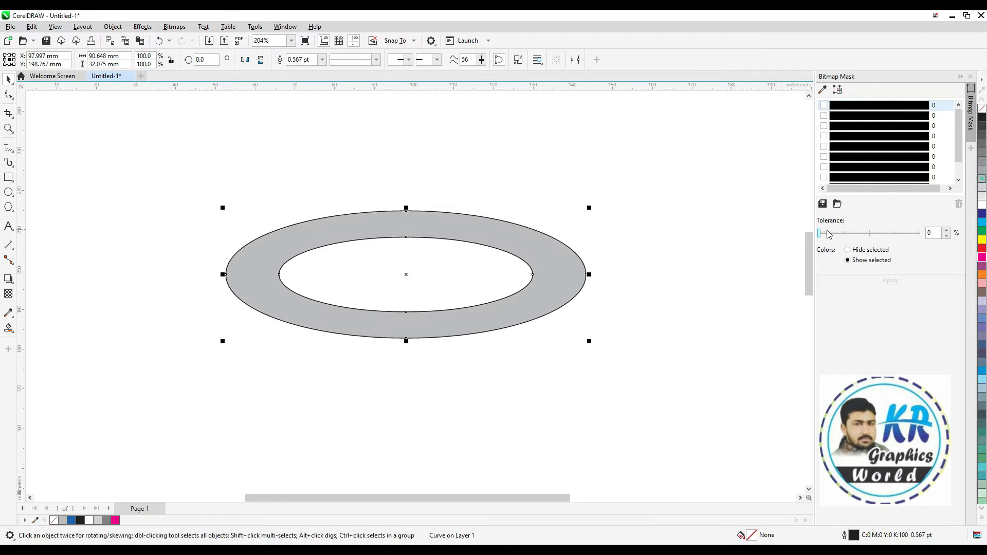
Extrude the gray ring downward by about 44 mm with a parallel extrusion type
click(9, 280)
click(46, 334)
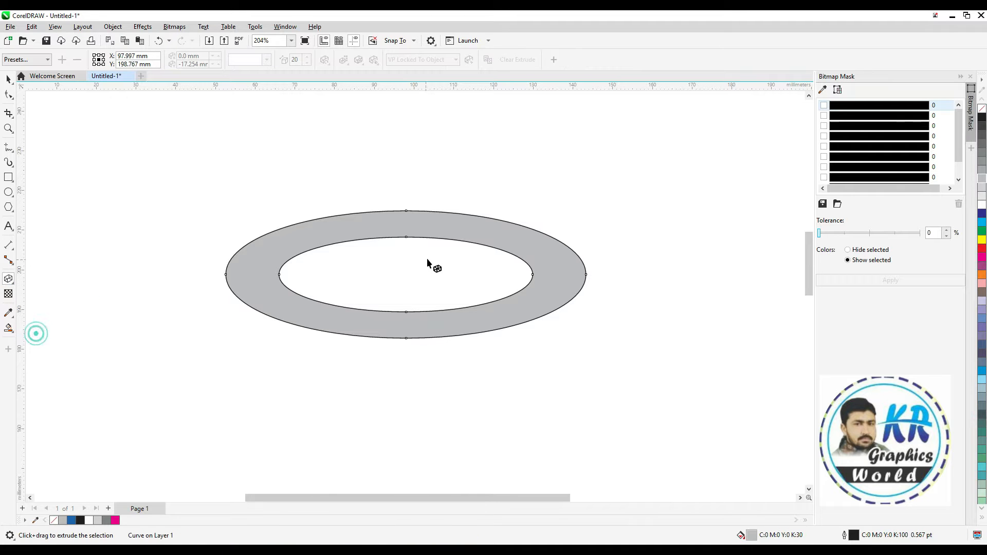
drag(408, 359, 410, 449)
click(268, 60)
click(279, 167)
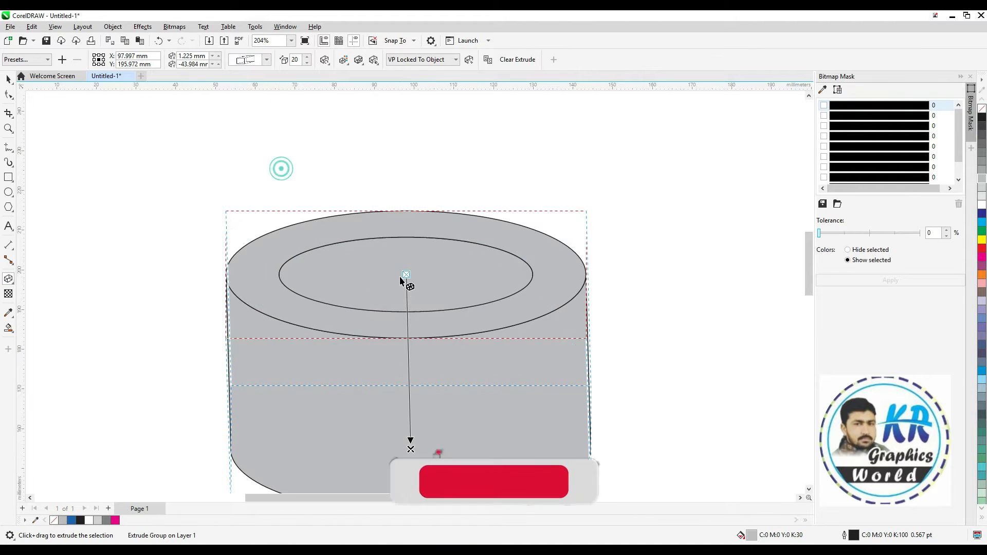
Shorten the ring's extrusion to about 14 mm straight down
key(F3)
key(F2)
drag(235, 216, 603, 446)
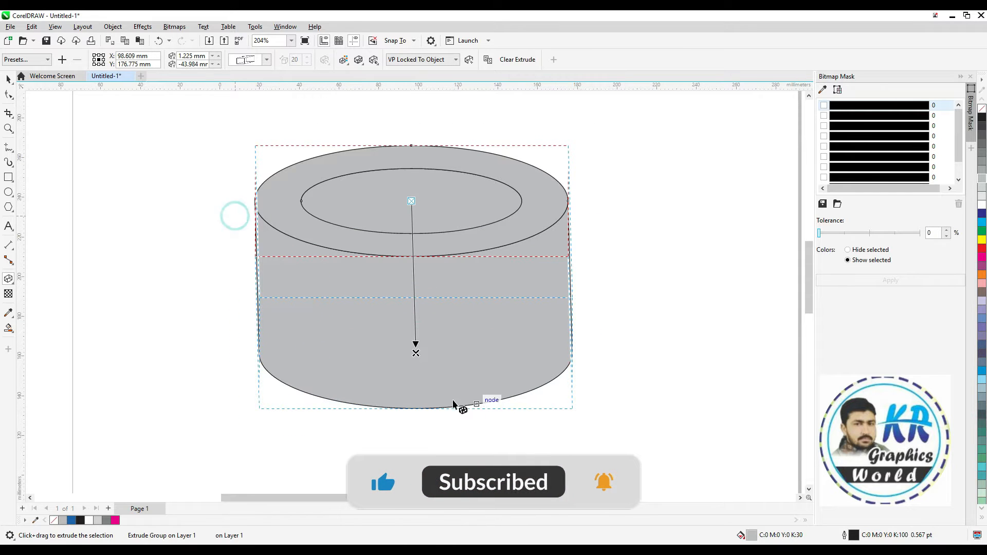
drag(417, 354, 411, 252)
key(space)
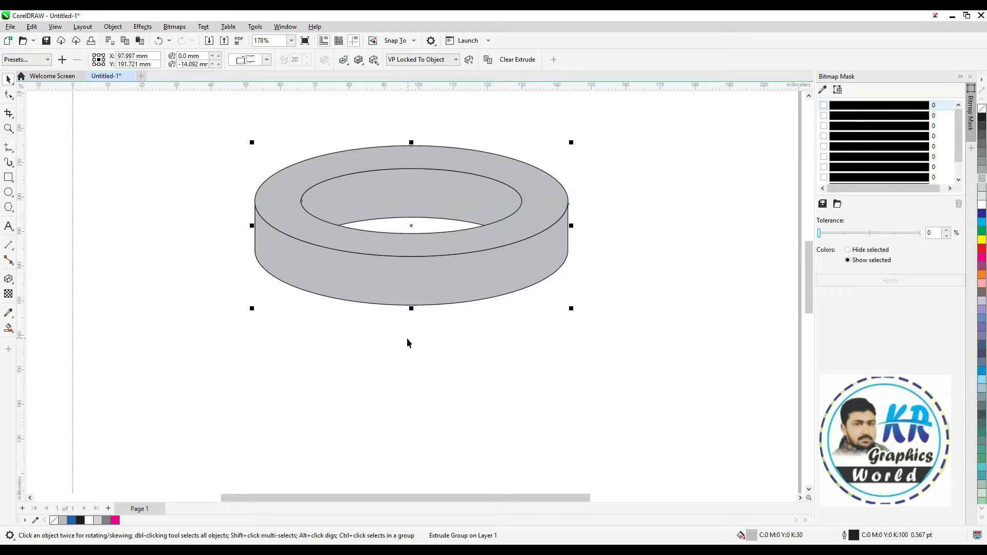
Break the extrude group apart, separating the ring's top face from its side walls
click(113, 26)
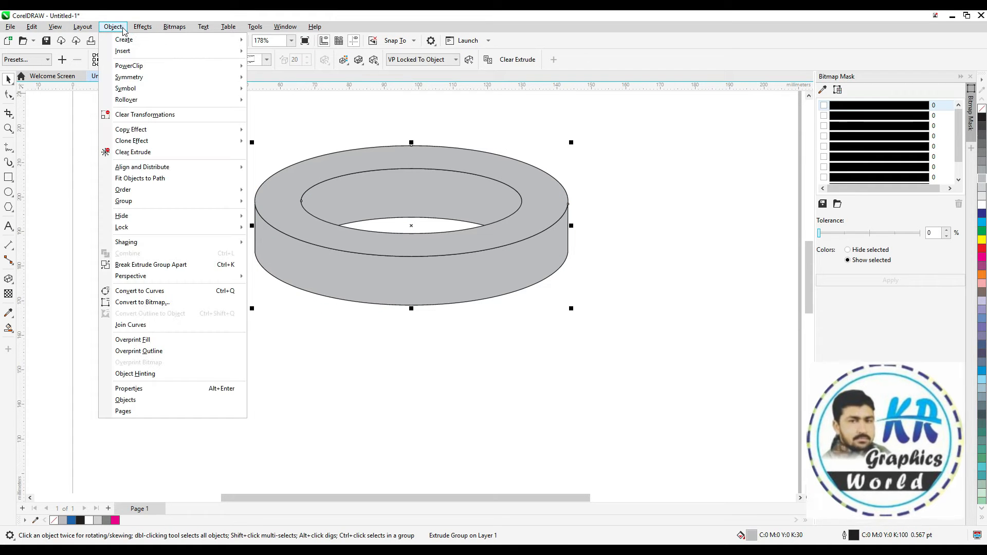
click(132, 264)
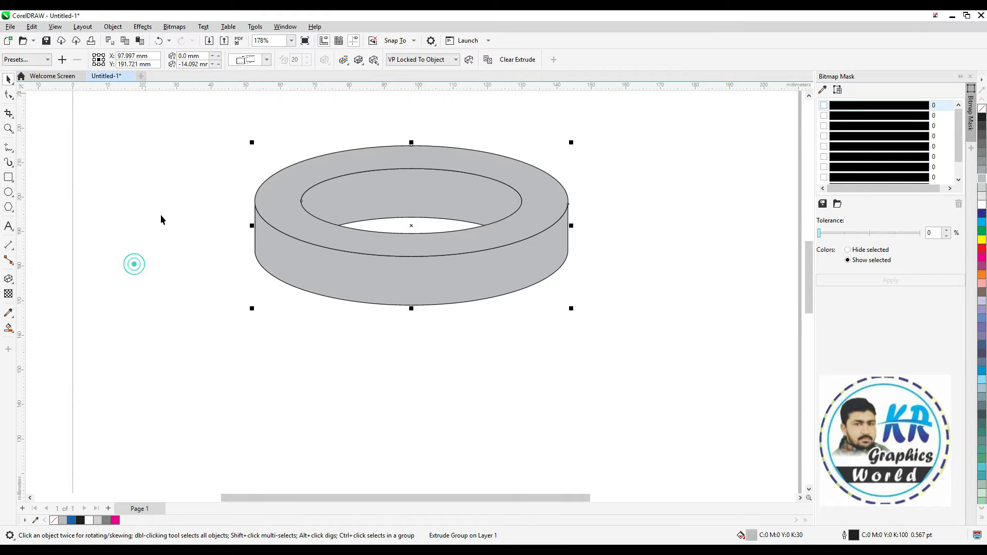
click(160, 214)
drag(366, 192, 386, 214)
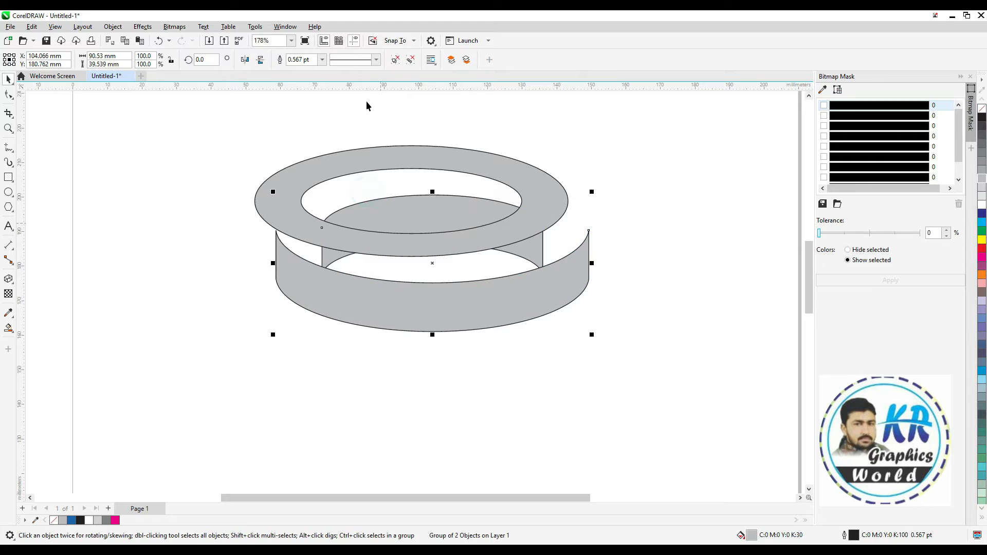
key(ctrl+z)
Ungroup the side walls and delete the inner wall inside the ring's opening
click(359, 297)
click(337, 335)
click(375, 191)
key(Delete)
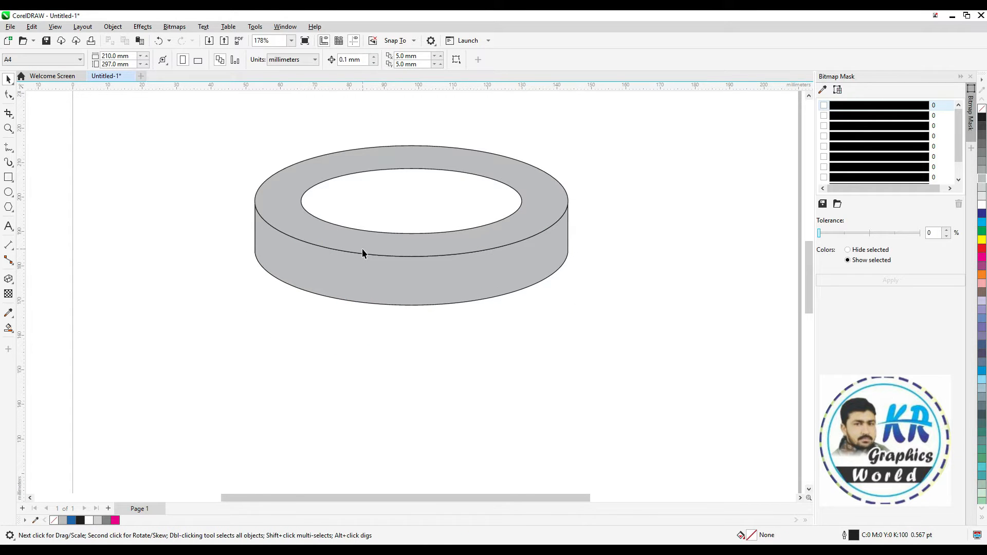
Fill the ring's top face with white
click(376, 158)
click(982, 204)
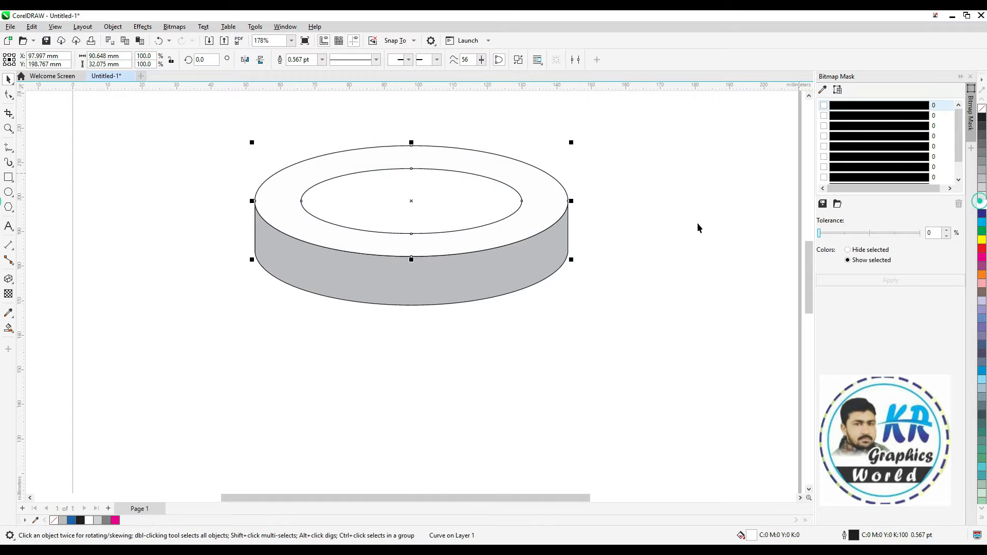
click(679, 211)
Fill the inner elliptical opening of the ring with blue using Smart Fill
drag(626, 137, 178, 330)
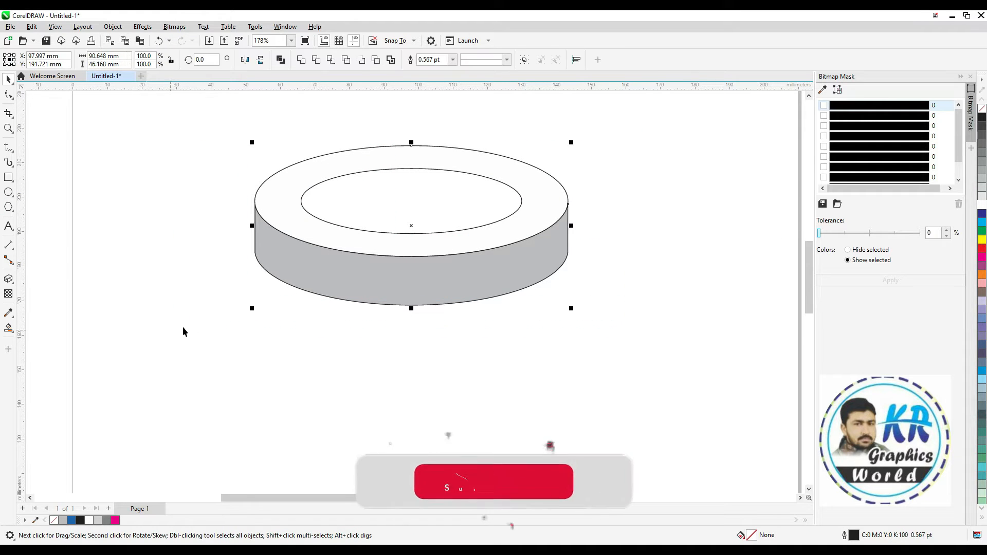
click(252, 338)
click(8, 327)
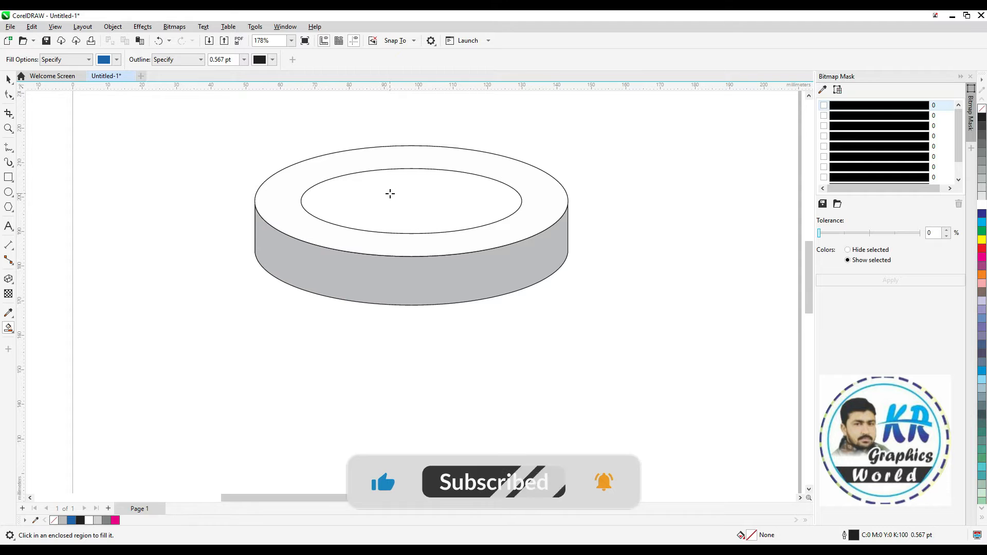
click(390, 192)
key(space)
Remove the outlines from the blue ellipse, white top face and gray side wall, and group the three shapes
drag(666, 124, 327, 248)
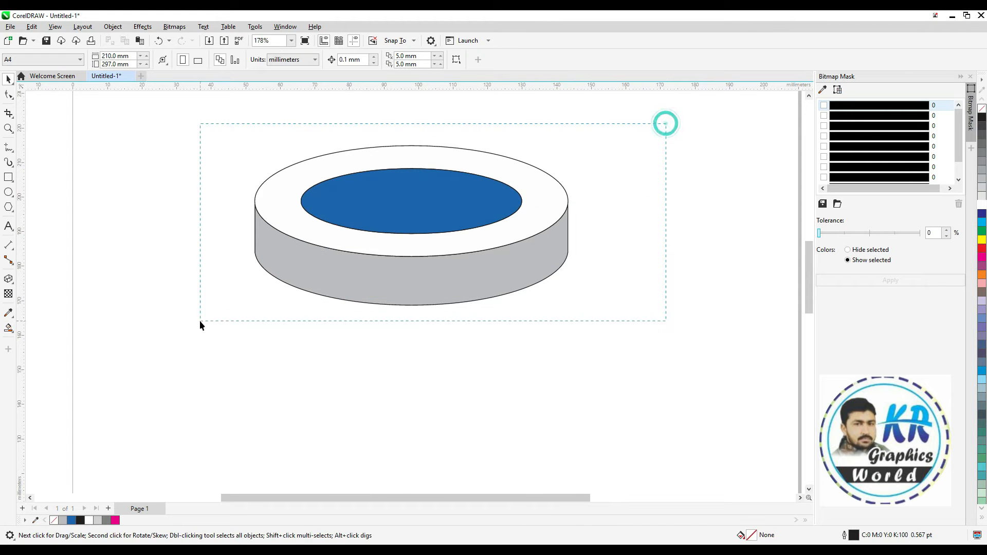
drag(200, 323, 200, 323)
right_click(981, 110)
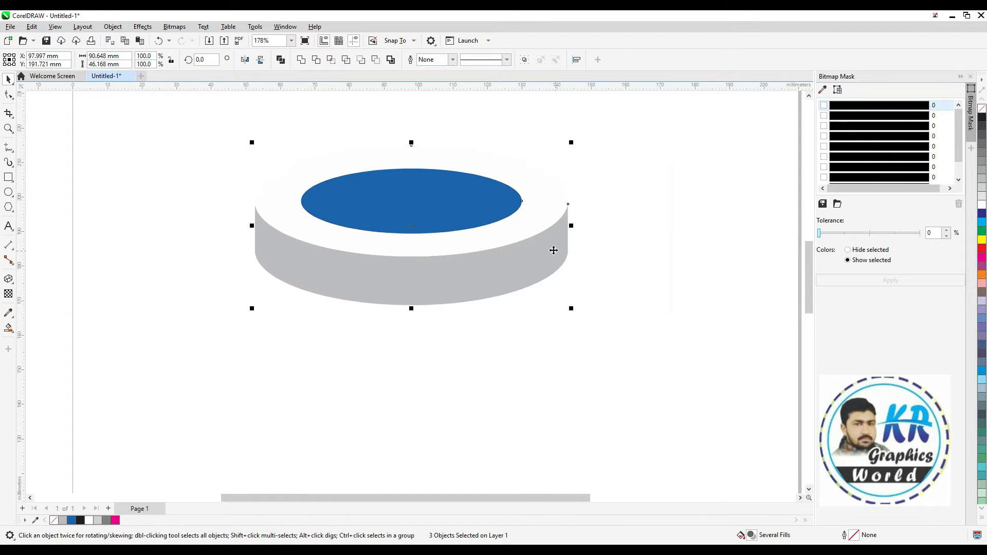
key(ctrl+g)
Draw a rectangle about 159 mm wide and 77 mm high around the disc
click(8, 178)
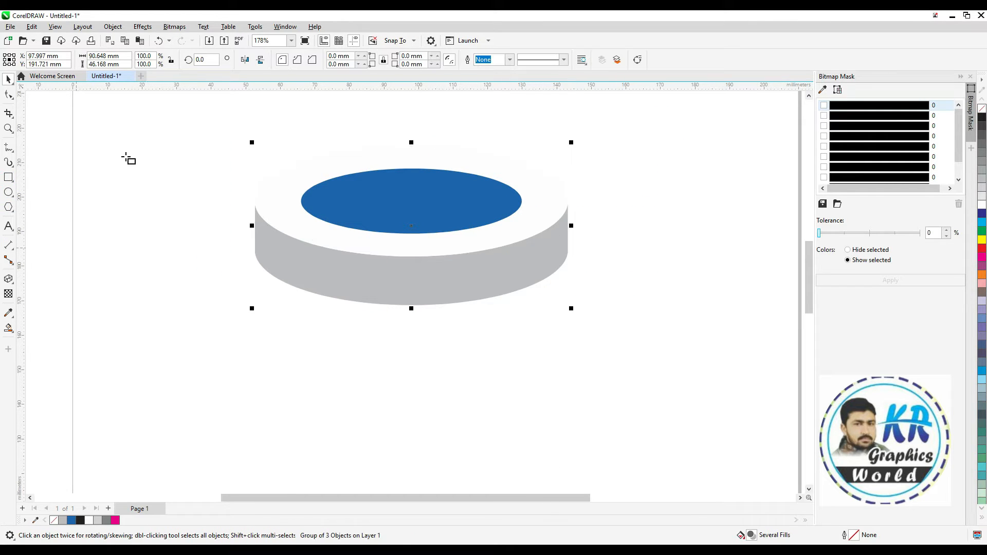
drag(103, 127, 653, 395)
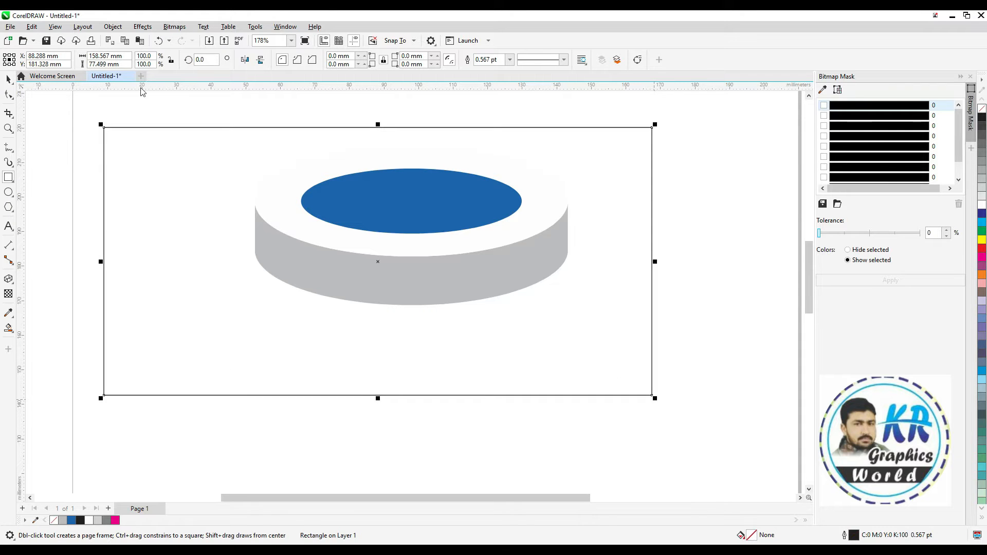
click(66, 144)
Switch the document units to inches and select the rectangle's width value for editing
click(293, 60)
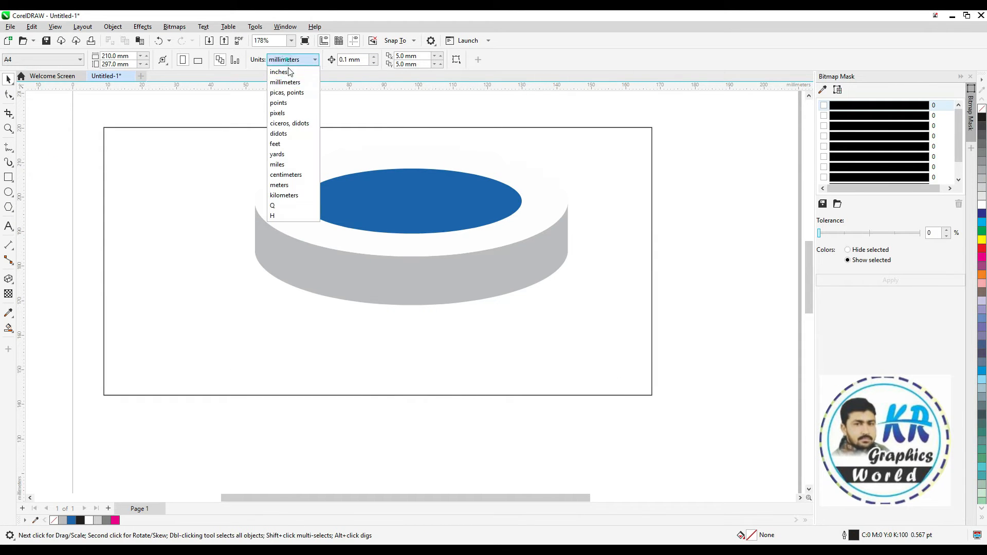
click(280, 72)
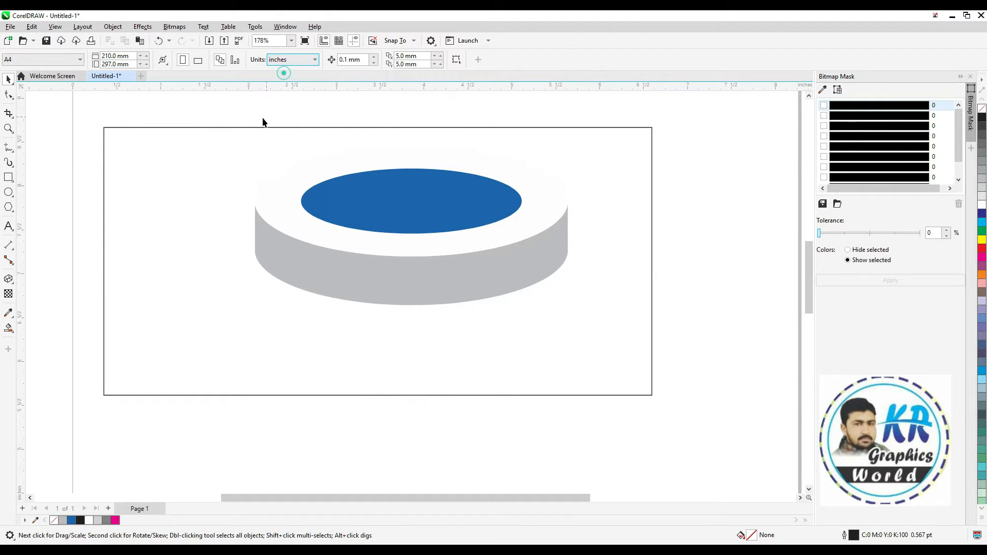
click(250, 127)
click(118, 56)
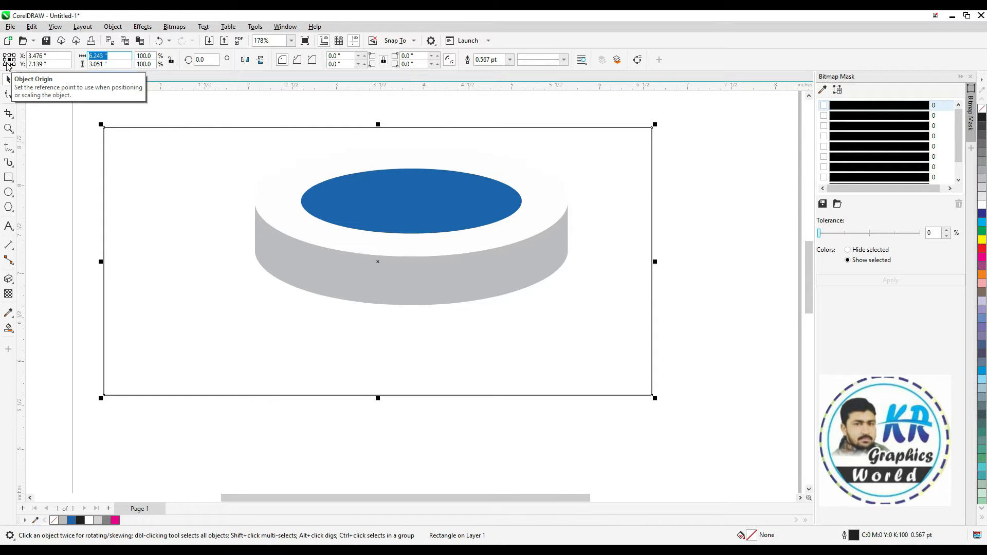
Switch the document units to pixels
click(200, 113)
click(287, 60)
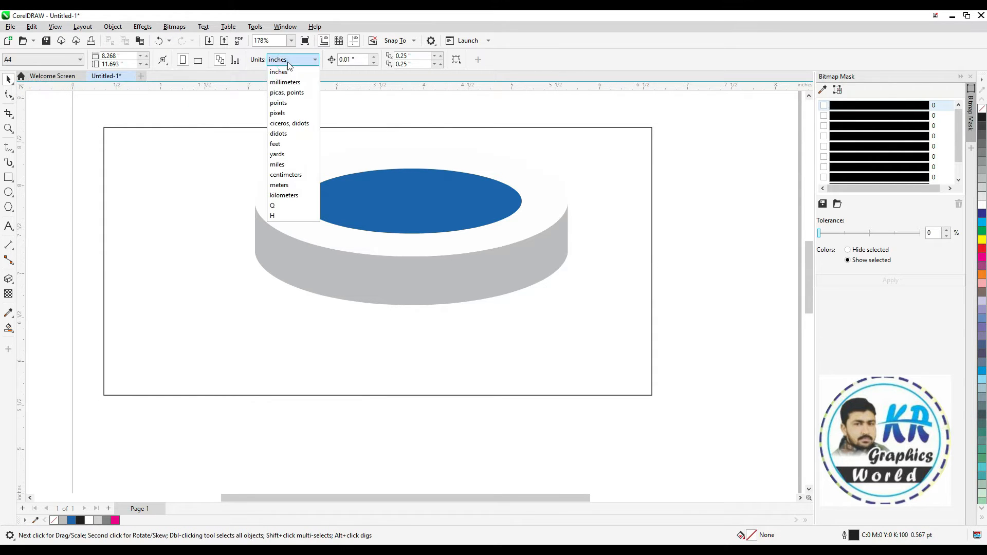
click(285, 114)
Set the page size to 1280 px wide and 720 px high
text(1280)
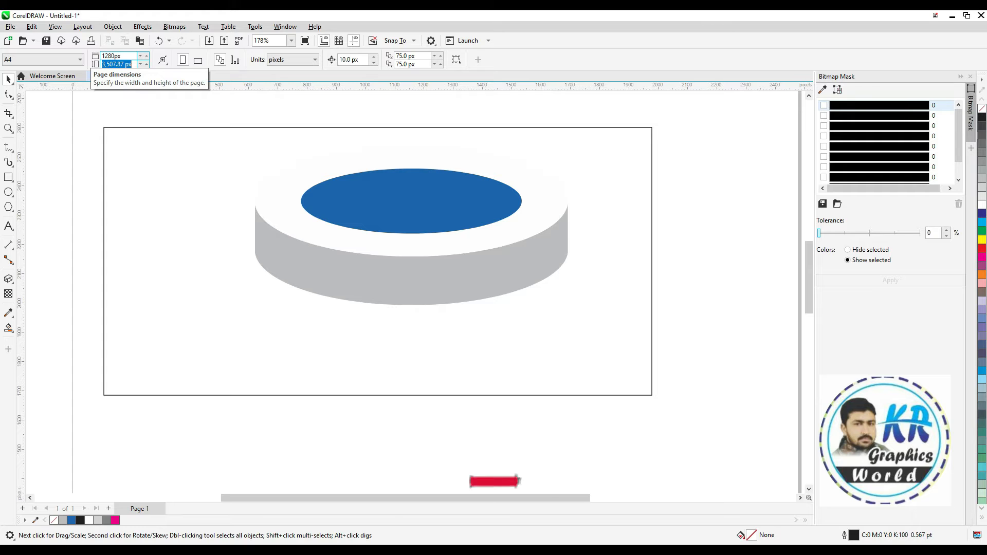
text(720)
key(Return)
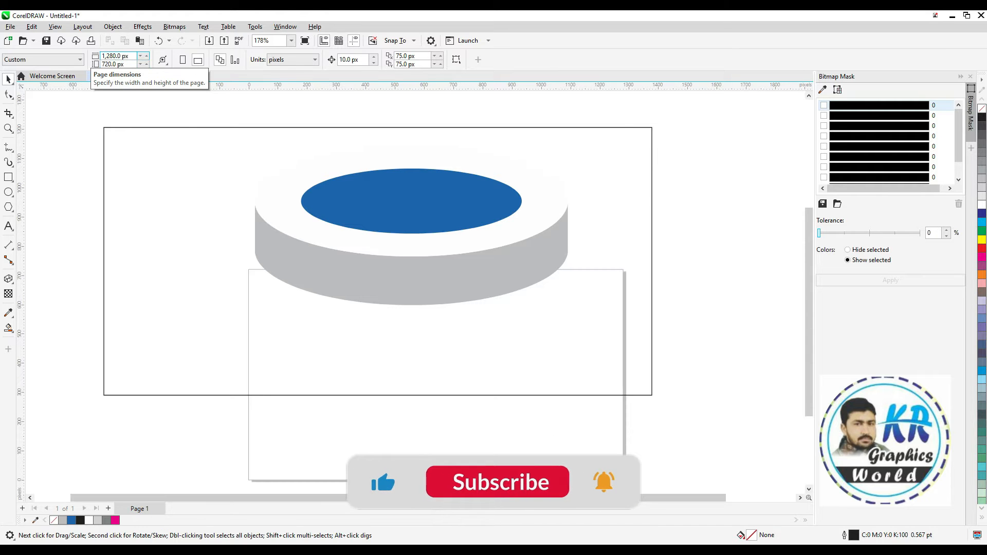
Resize the rectangle around the disc to 1280 px wide and 720 px high
click(227, 128)
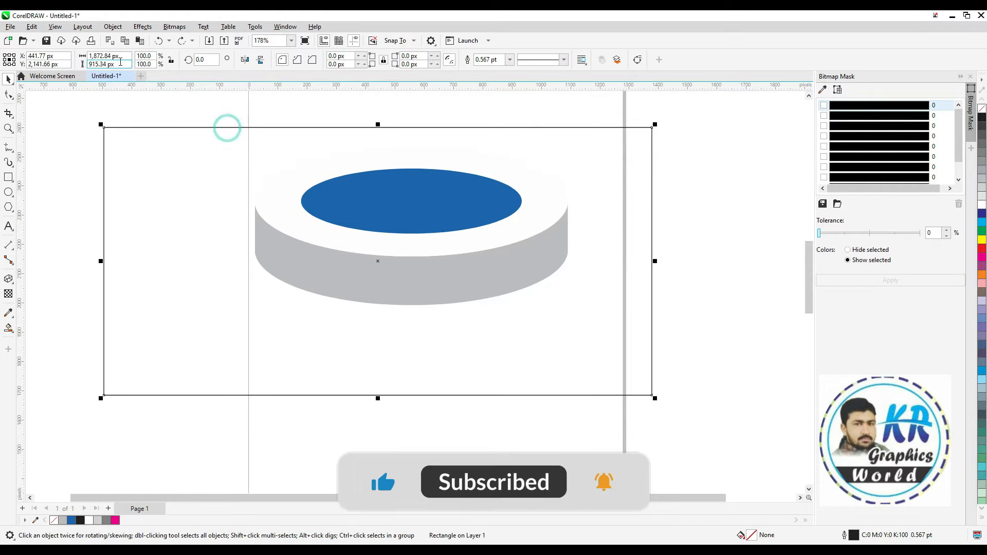
double_click(108, 55)
text(1)
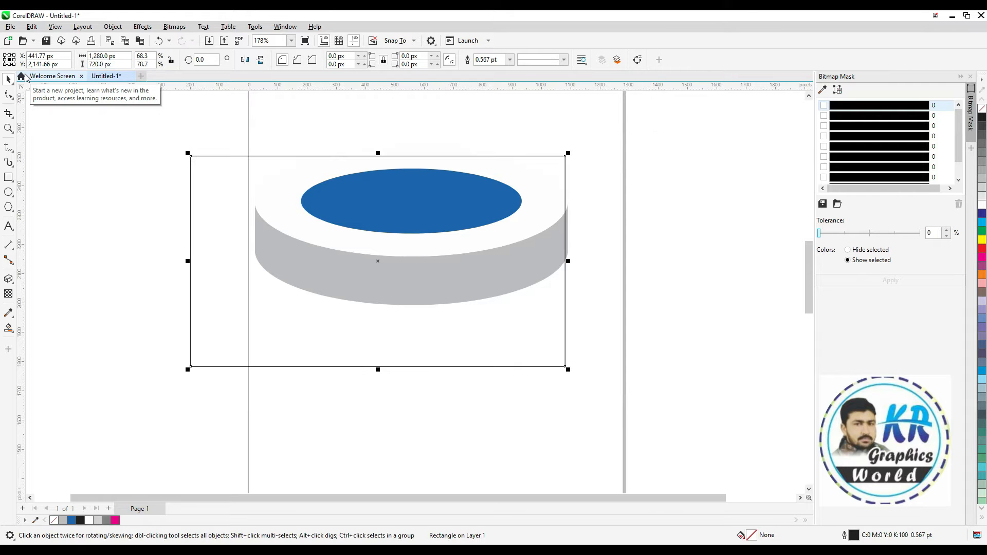
key(Return)
Center the 1280 × 720 px rectangle on the page and deselect it
key(F6)
key(p)
click(582, 197)
key(space)
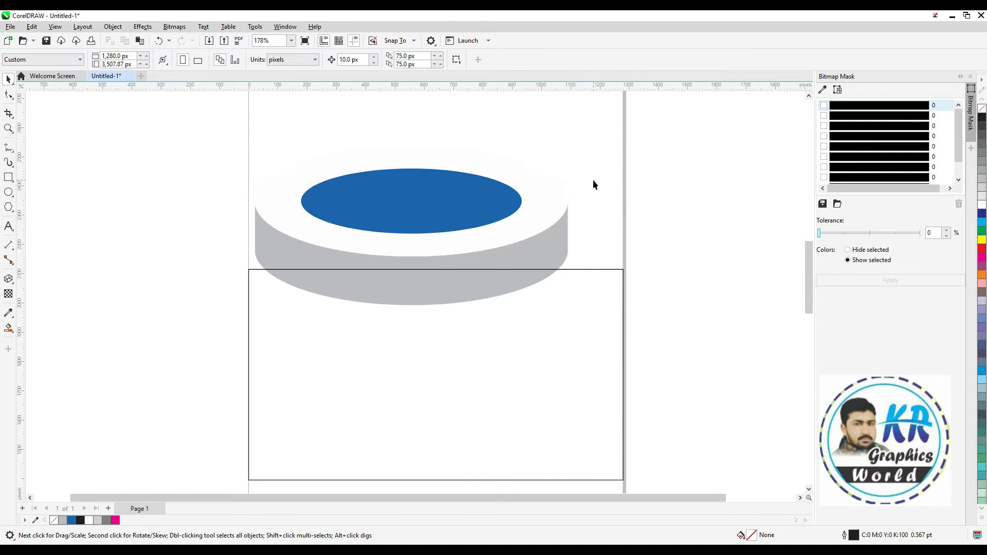
Set the page size to the A4 preset
click(61, 65)
click(25, 82)
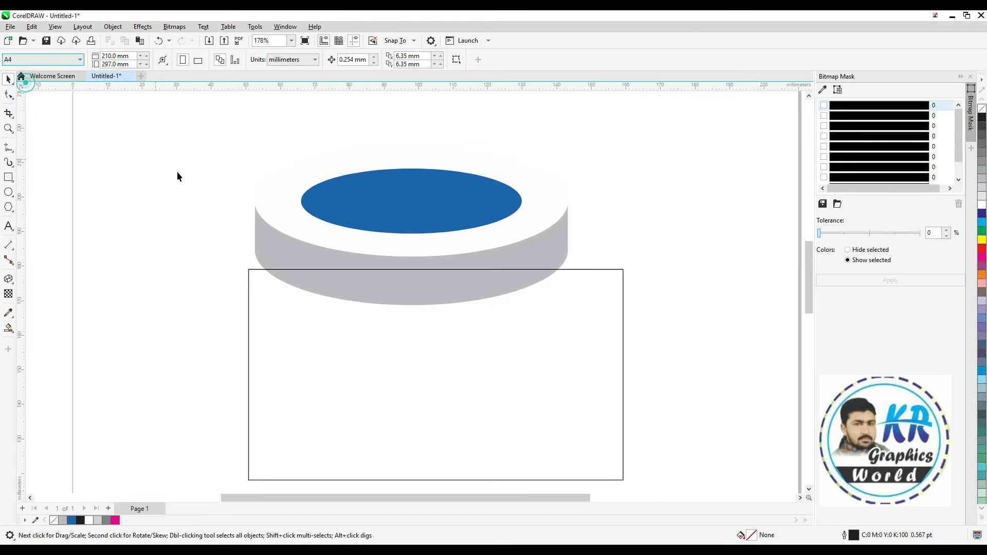
click(186, 176)
key(F4)
key(F2)
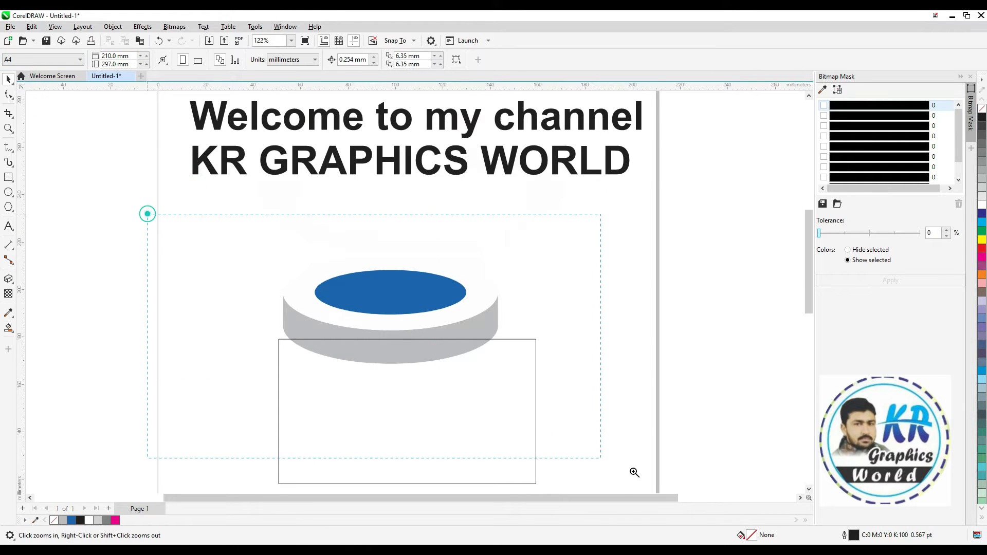
Move the 1280 × 720 px rectangle up so that it encloses the podium
drag(634, 472, 668, 492)
key(space)
drag(507, 273, 464, 118)
Scale the podium group down proportionally to about 37.6 mm wide and place it in the rectangle's upper-right corner
click(430, 203)
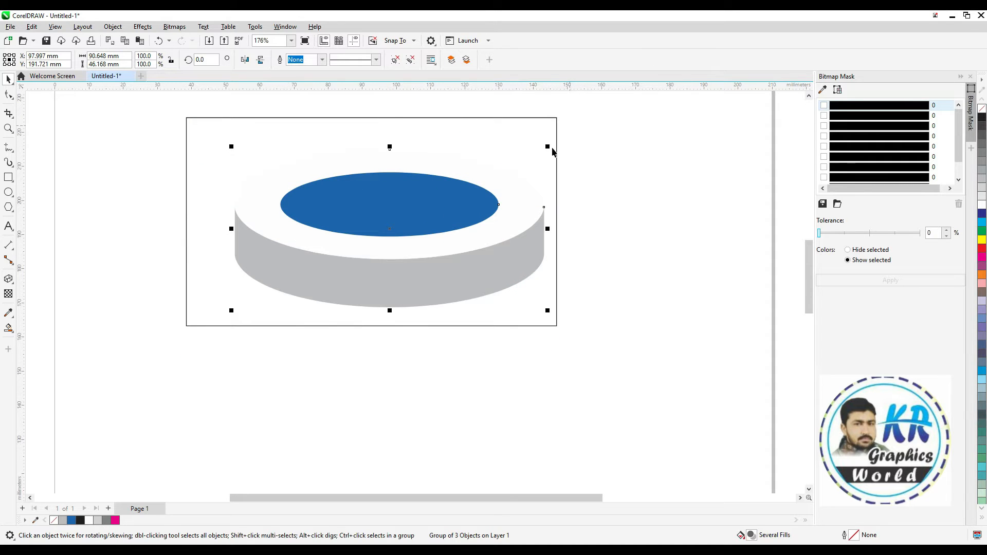
drag(548, 147, 460, 191)
drag(389, 230, 465, 175)
drag(537, 135, 533, 133)
drag(466, 173, 491, 169)
click(445, 115)
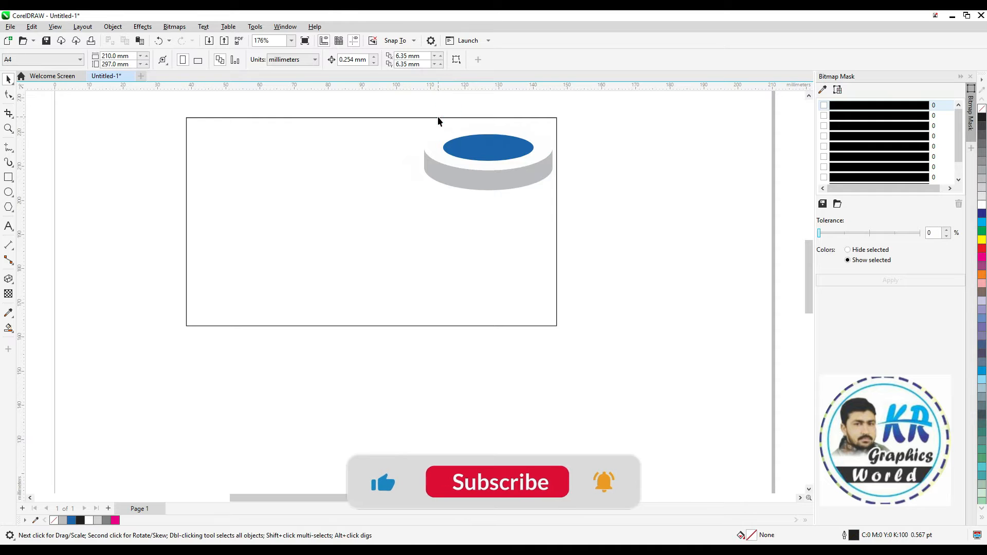
Fill the rectangle with yellow and send it behind the podium
click(437, 117)
click(982, 238)
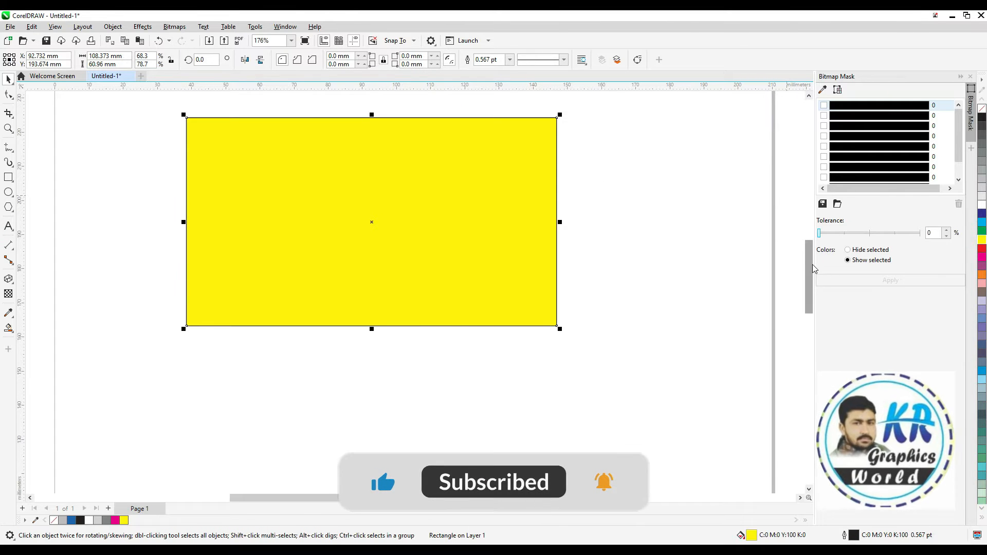
key(shift+Page_Down)
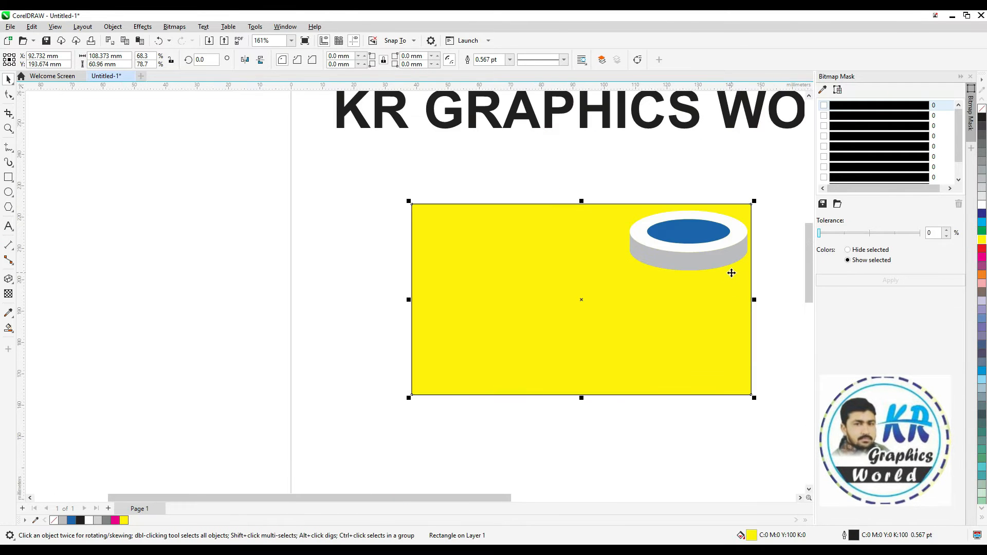
Duplicate the podium about 6.7 mm left and 14.3 mm down, repeating the copy to make a diagonal row of four
drag(776, 193, 316, 452)
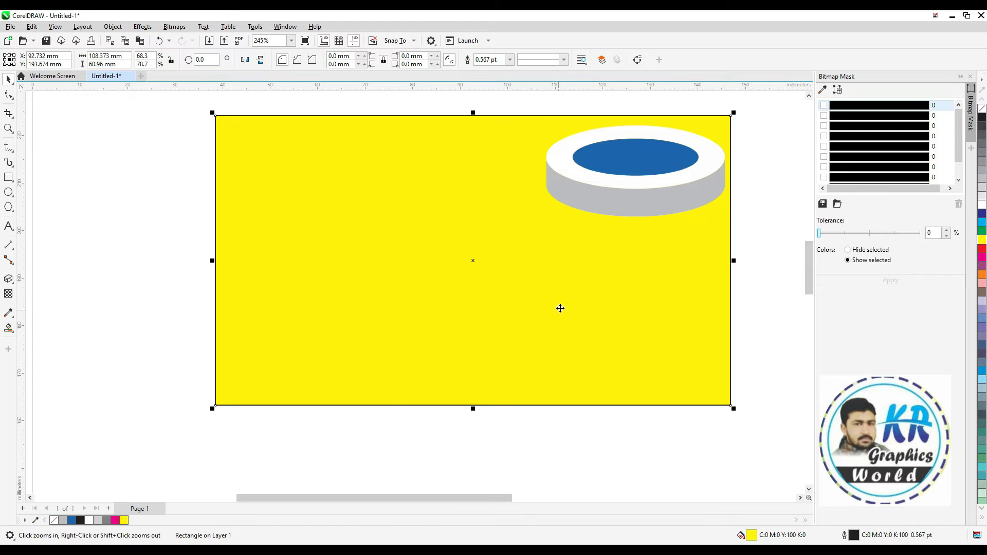
click(654, 166)
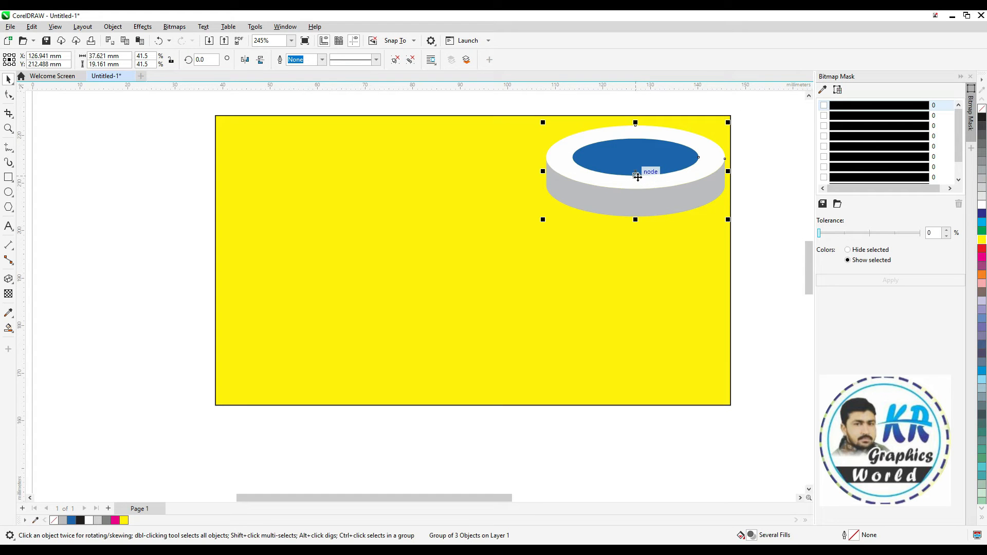
drag(637, 177, 604, 244)
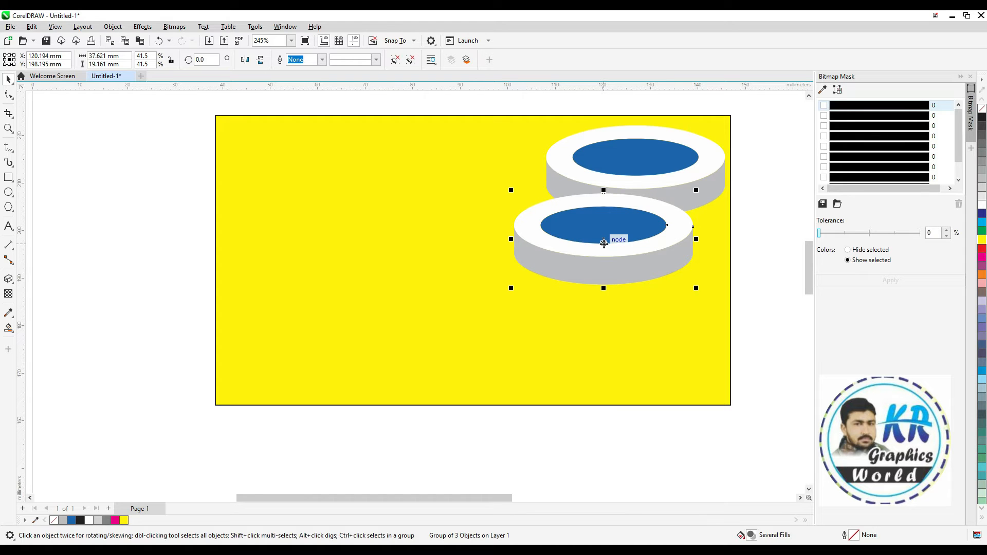
key(ctrl+r)
key(ctrl+r)
click(656, 416)
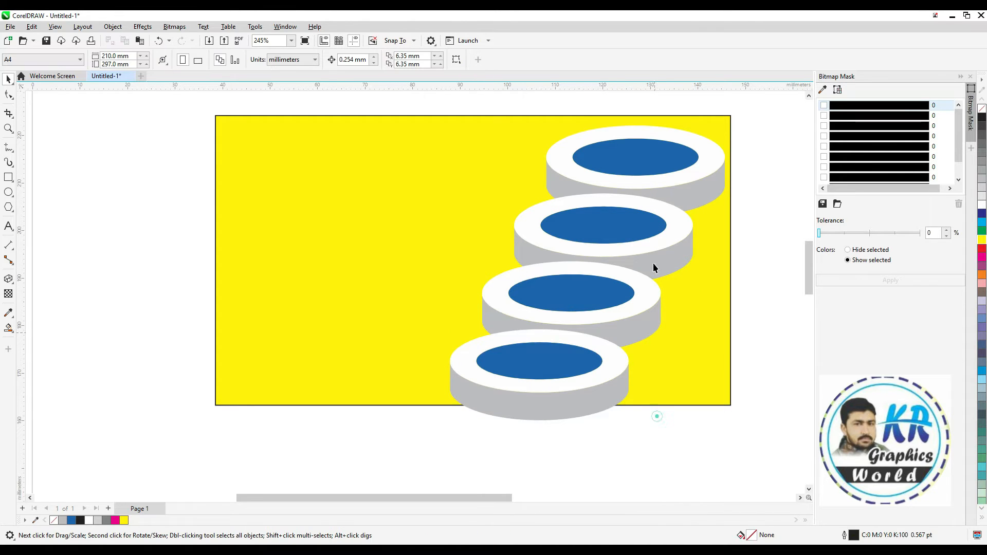
Reorder the blue-topped podiums so that each upper one overlaps the one below it, keeping the yellow rectangle at the back
drag(491, 381, 440, 420)
shift+click(372, 331)
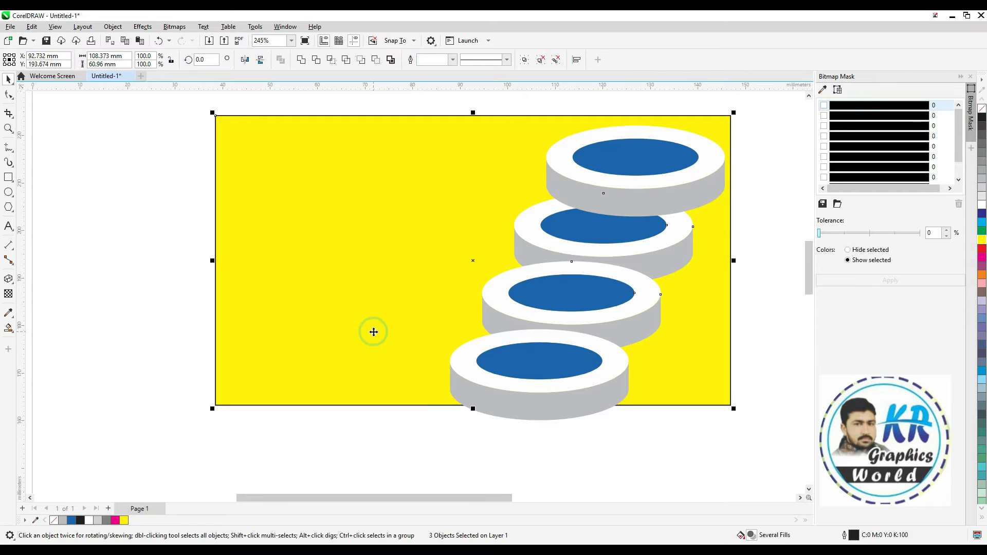
click(452, 466)
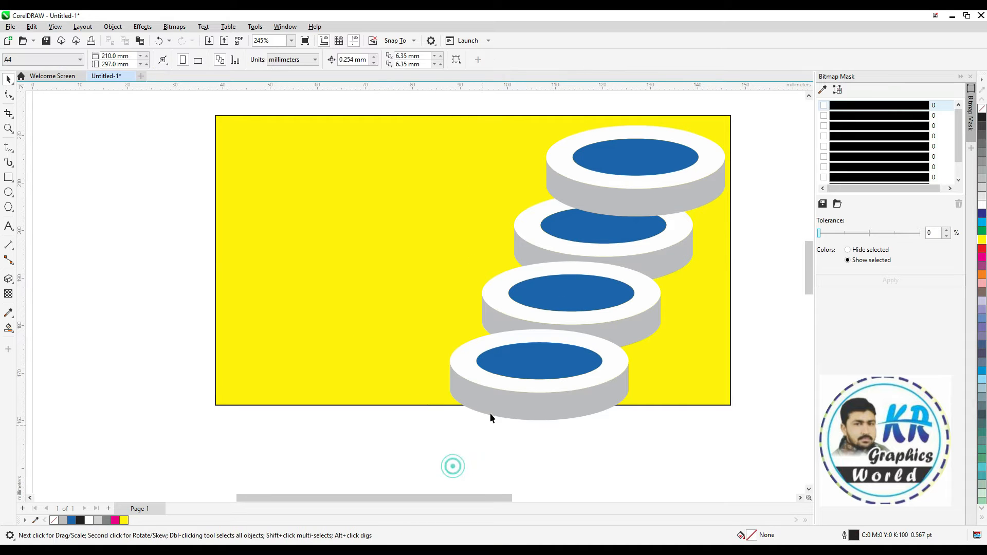
click(540, 293)
shift+click(495, 374)
shift+click(329, 340)
shift+click(329, 341)
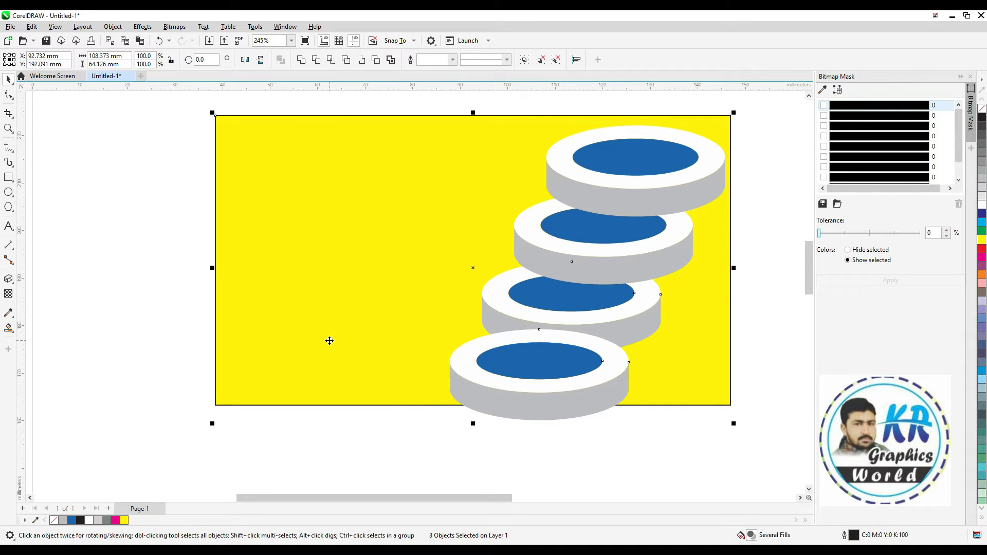
click(477, 440)
click(527, 379)
shift+click(372, 370)
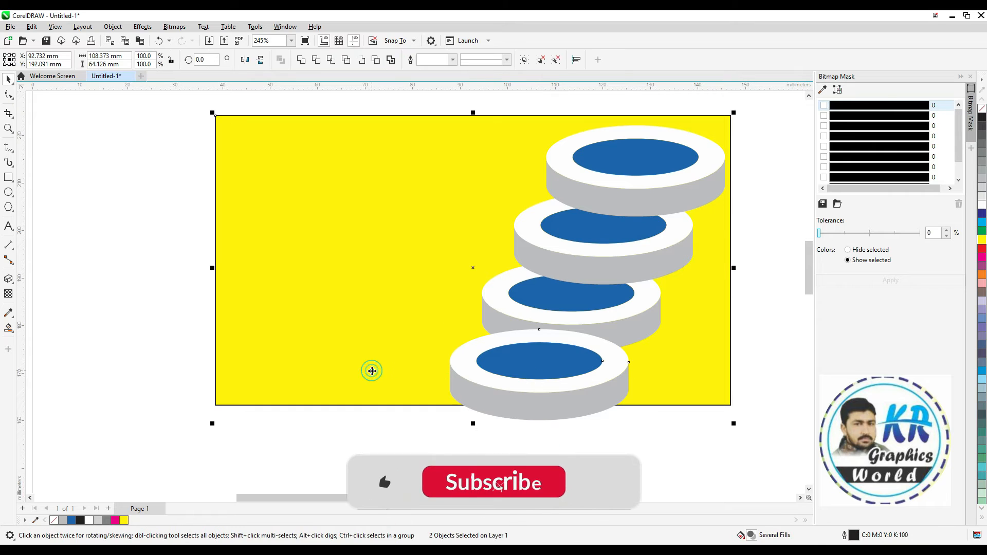
click(507, 460)
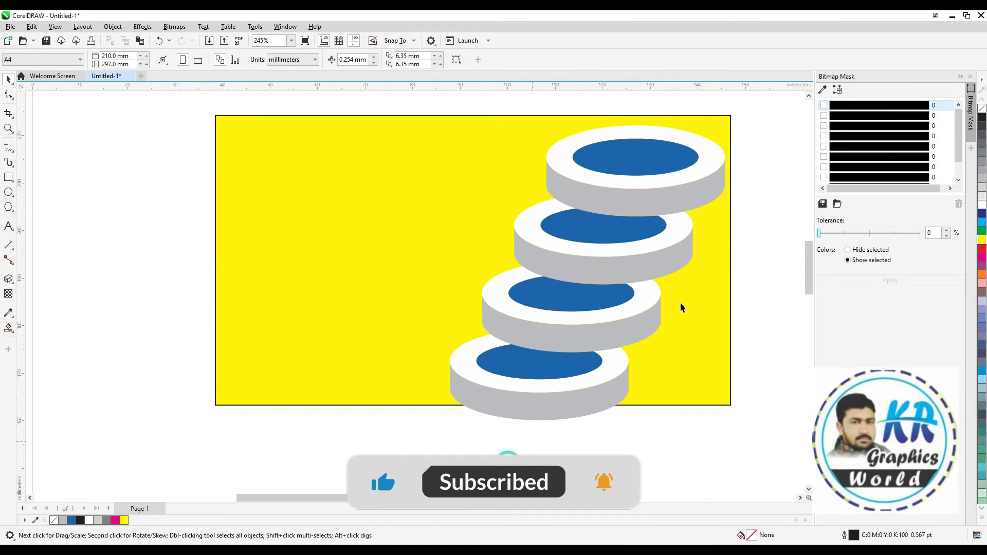
Flatten the four podiums together vertically to about 17.9 mm high each, so the row fits inside the rectangle
drag(770, 118, 414, 440)
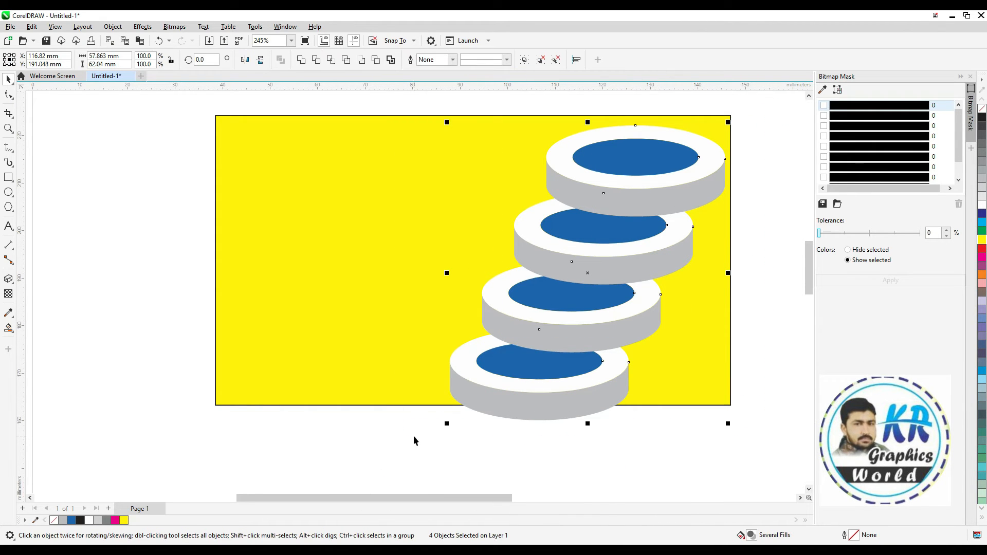
drag(588, 425, 589, 404)
click(567, 426)
Delete the three lower podium copies, keeping only the uppermost podium
click(547, 383)
click(586, 247)
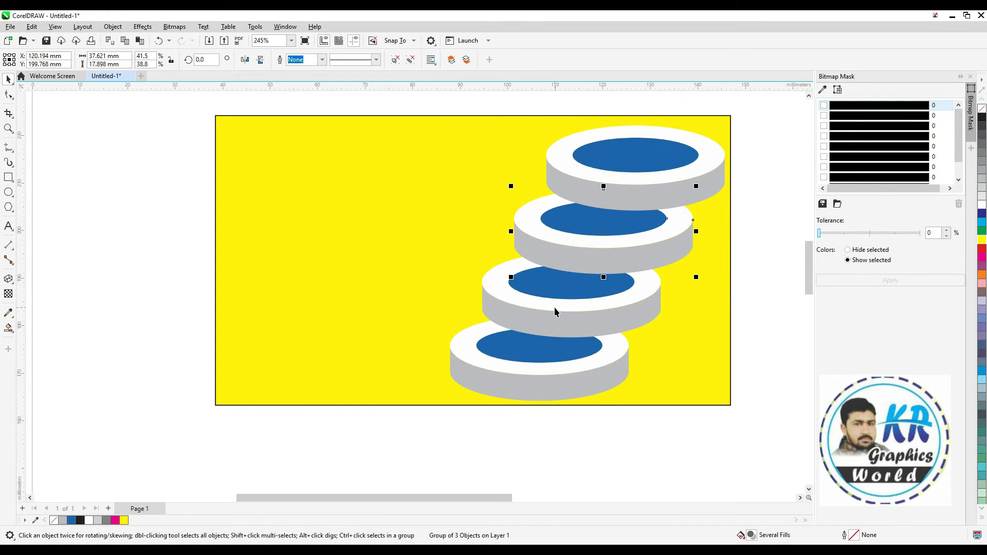
shift+click(539, 354)
right_click(532, 355)
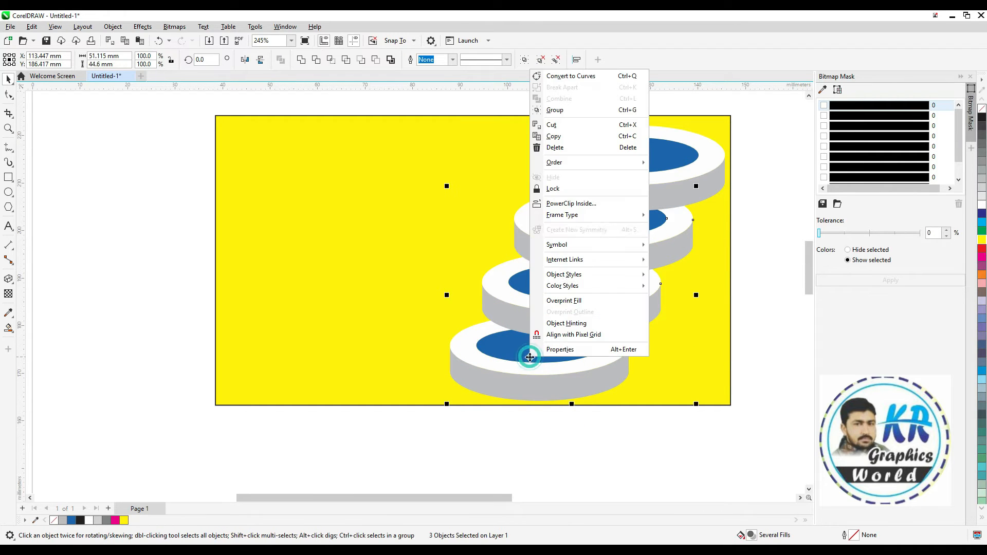
click(555, 148)
Recolor the side wall of the podium with a lighter gray
click(657, 181)
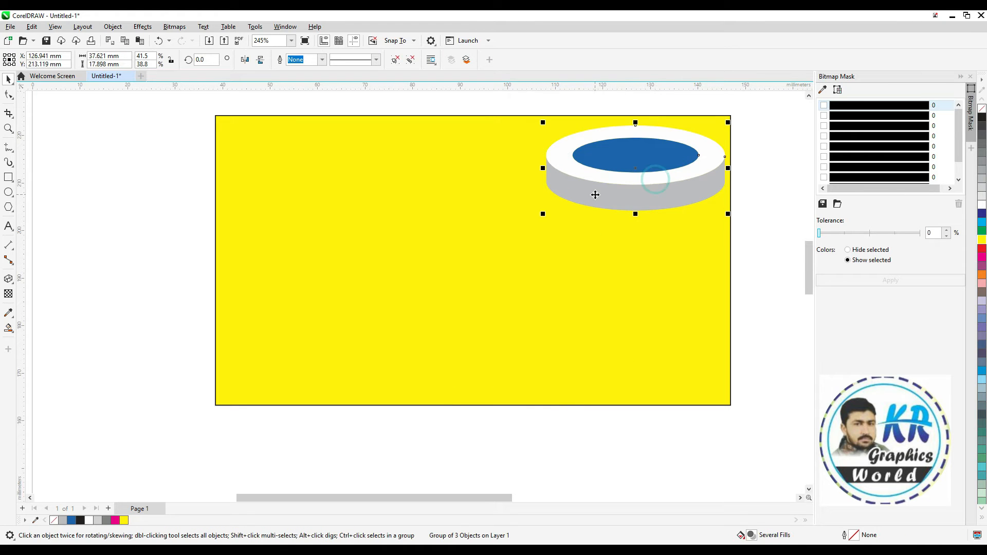
ctrl+click(614, 200)
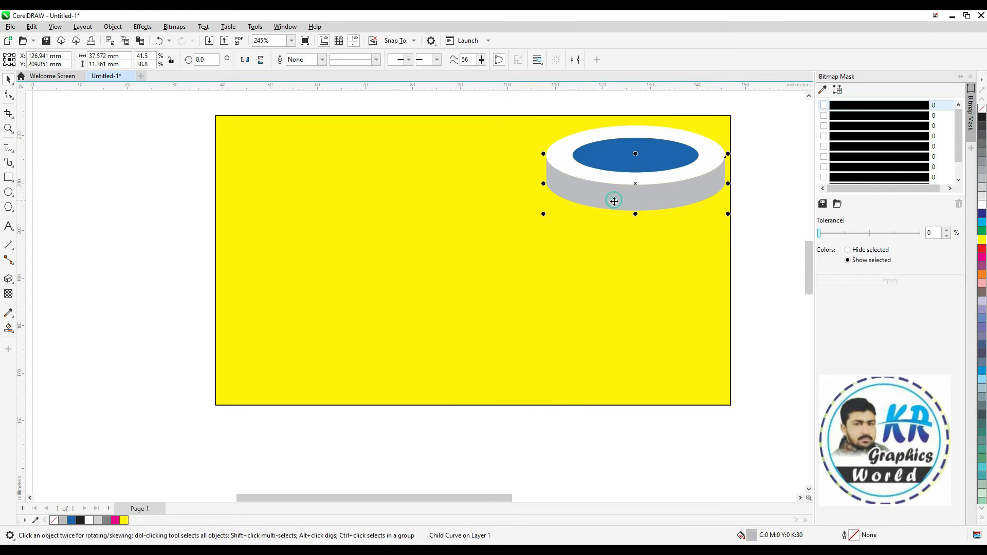
click(981, 188)
click(756, 208)
Fill the inner ellipse on top of the podium with red
click(655, 200)
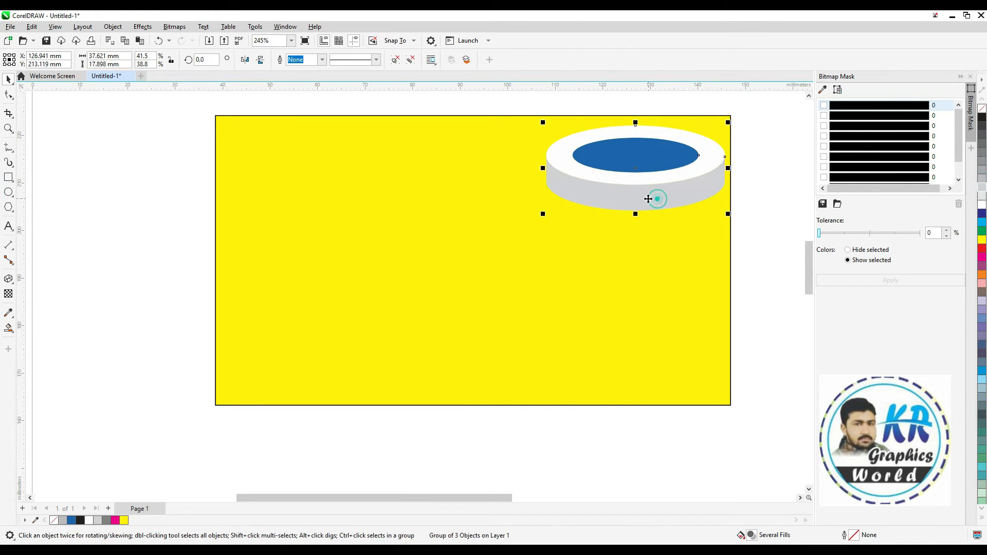
ctrl+click(623, 154)
click(981, 248)
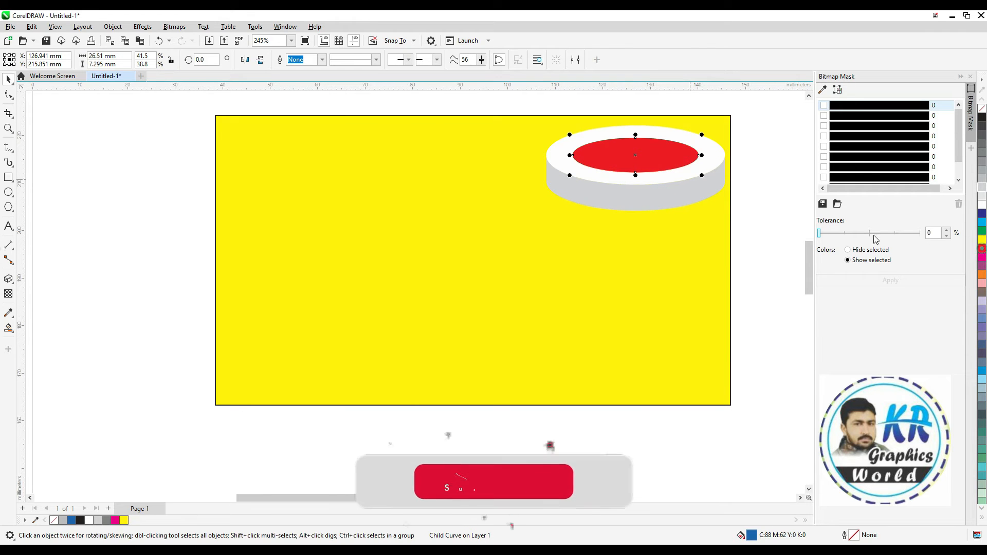
click(767, 187)
Move the podium about 1.9 mm left, away from the rectangle's right edge
click(657, 195)
drag(635, 173, 627, 175)
click(752, 193)
Try a drop shadow offset about 1.0 mm left and 2.7 mm down from the podium, and undo it
click(636, 181)
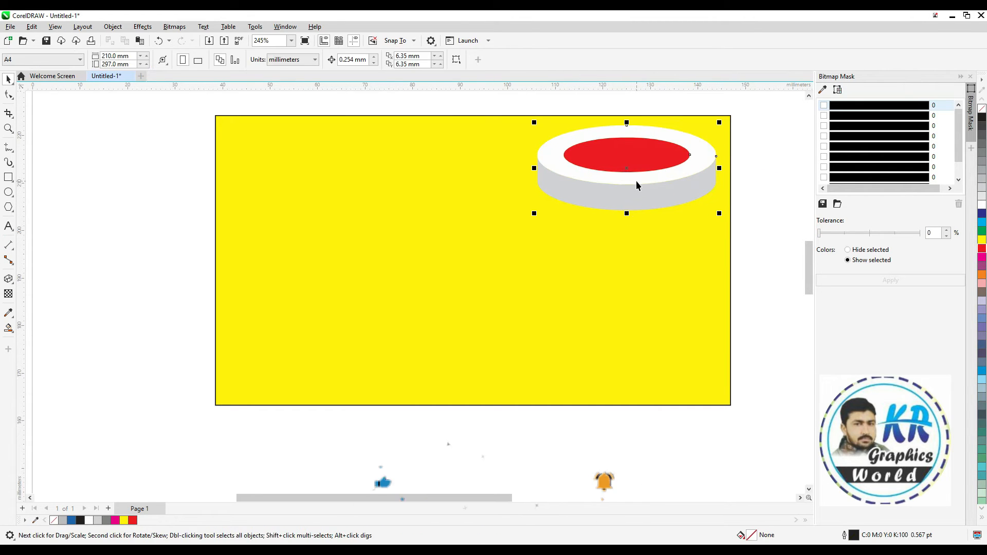
click(7, 280)
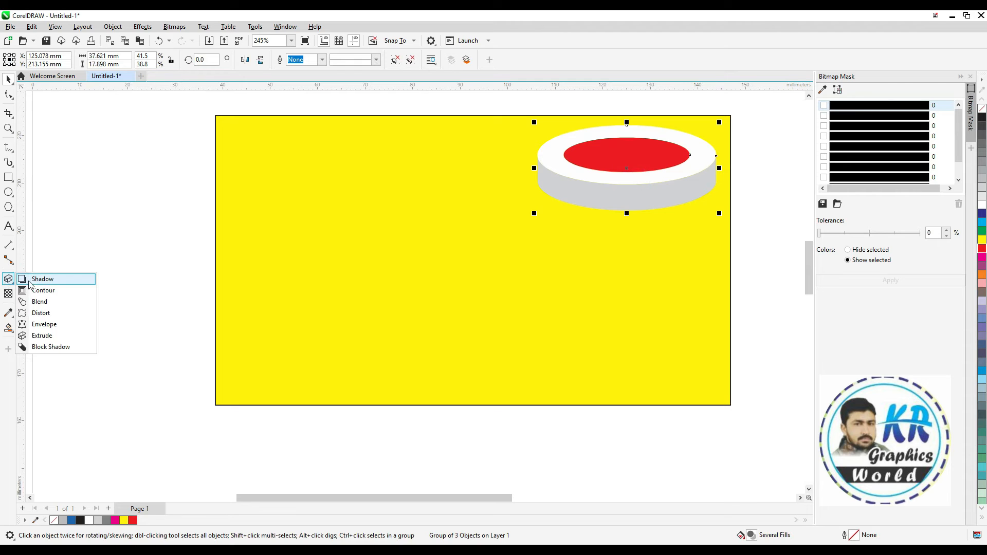
click(31, 282)
drag(626, 168, 607, 225)
key(space)
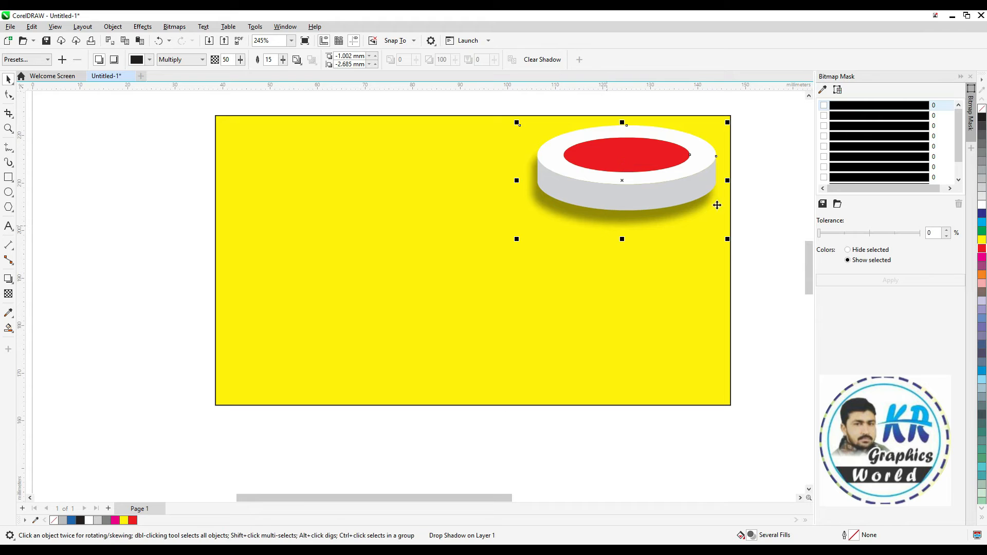
key(ctrl+z)
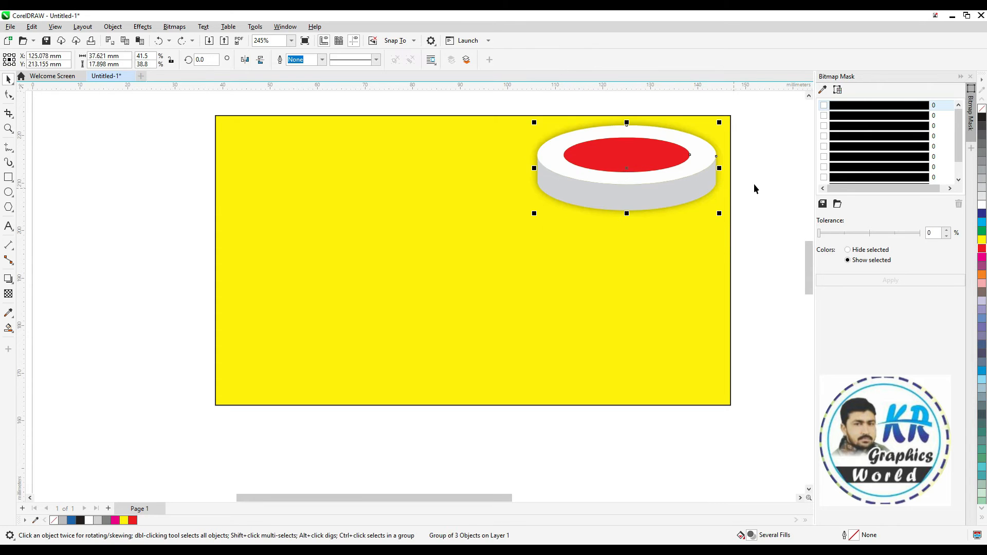
key(ctrl+z)
Duplicate the red-topped podium about 6.1 mm left and 12.3 mm down, repeating the copy to make four in a diagonal row
click(750, 181)
click(653, 179)
drag(634, 169, 604, 228)
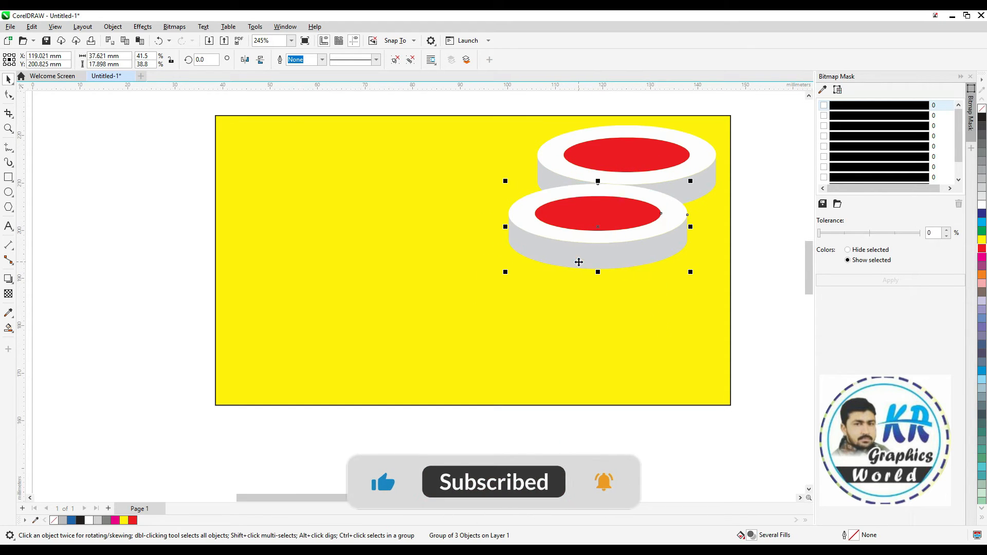
key(ctrl+r)
key(ctrl+r)
Restack the four red-topped podiums so each overlaps the next one down, with the yellow rectangle at the back
click(650, 219)
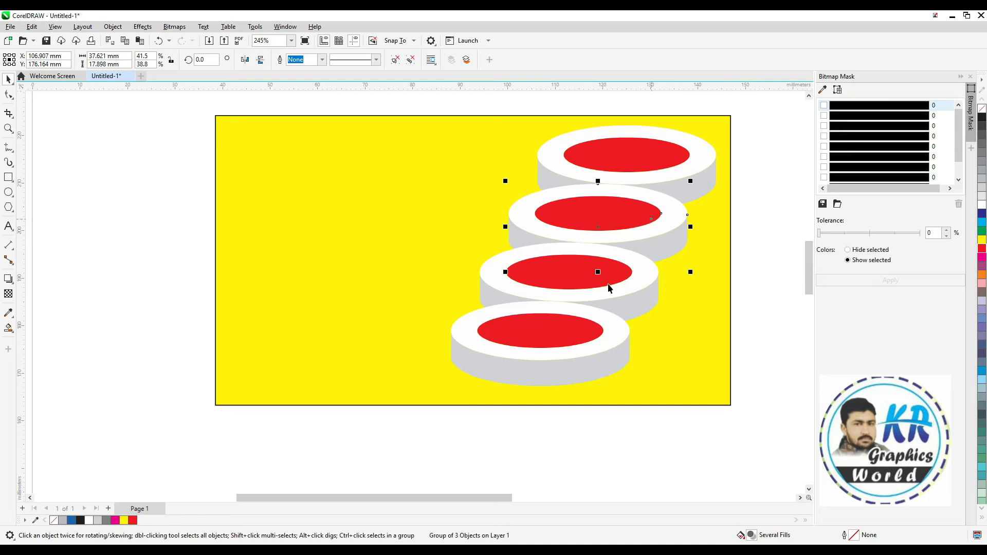
shift+click(604, 285)
key(shift+Page_Down)
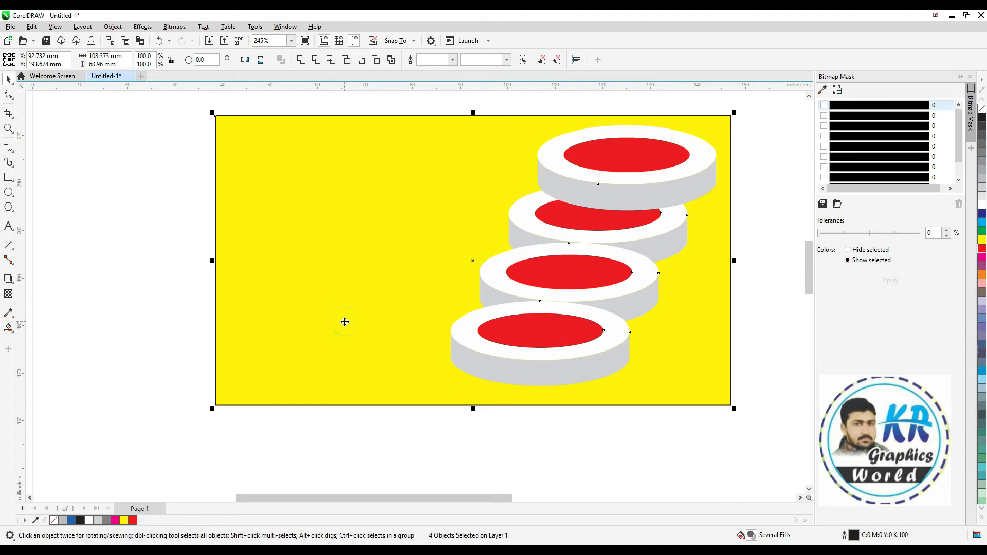
click(162, 206)
click(544, 262)
shift+click(510, 342)
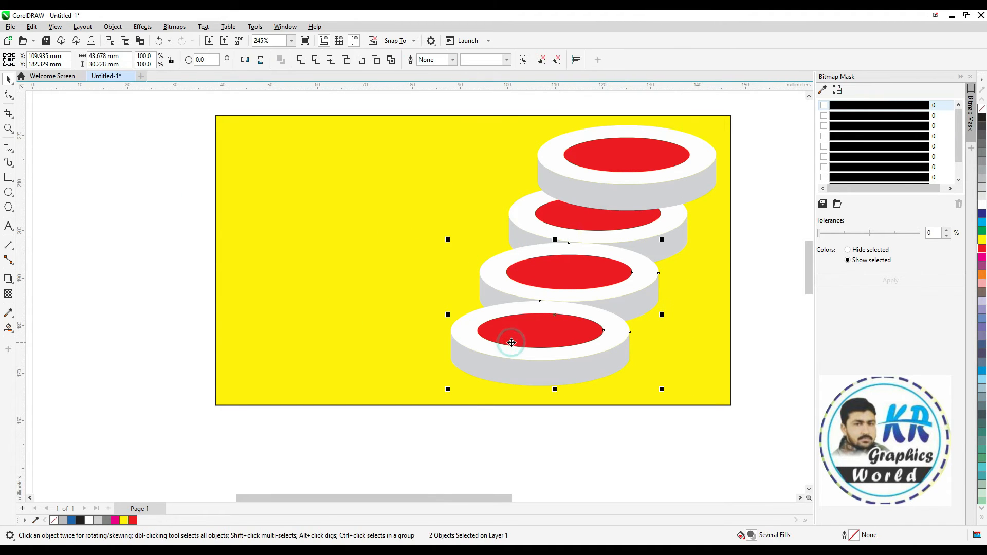
shift+click(342, 300)
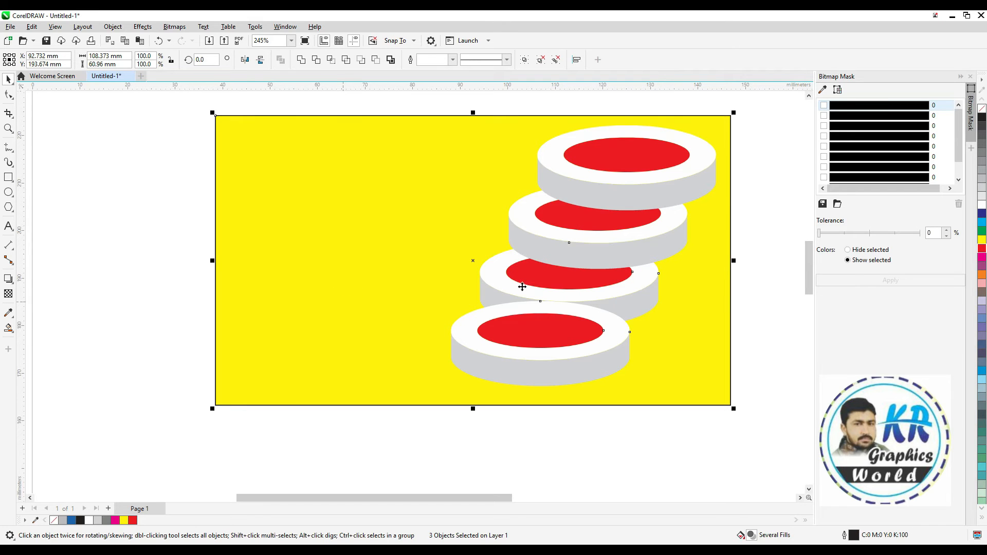
click(148, 286)
click(513, 335)
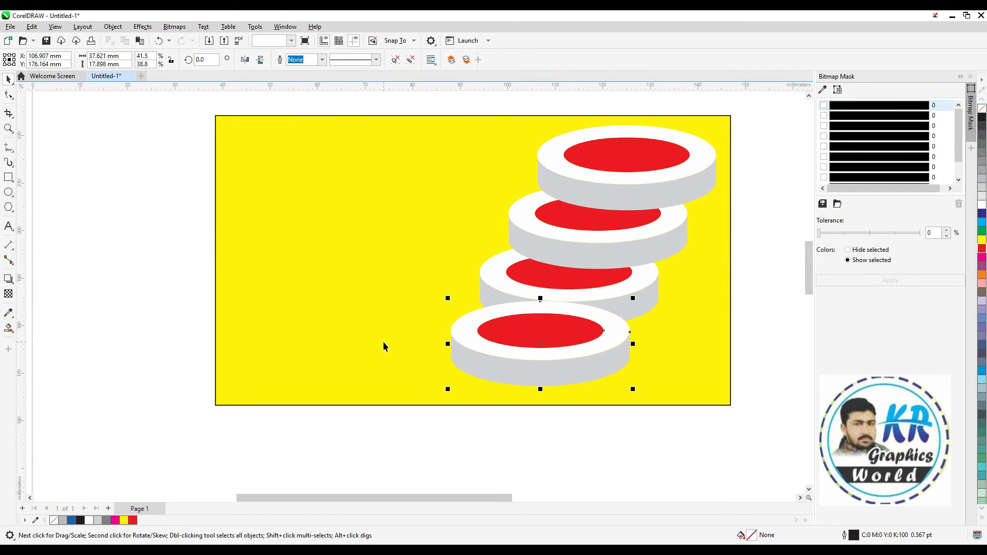
shift+click(383, 341)
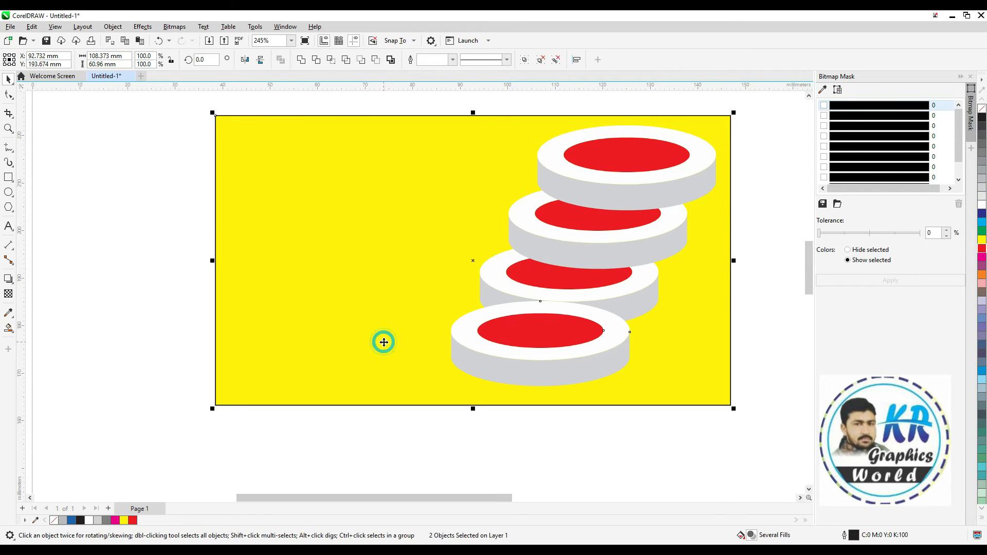
click(769, 217)
Recolor the inner ellipses: dark blue on the uppermost podium, magenta on the third, and green on the lowest
click(621, 160)
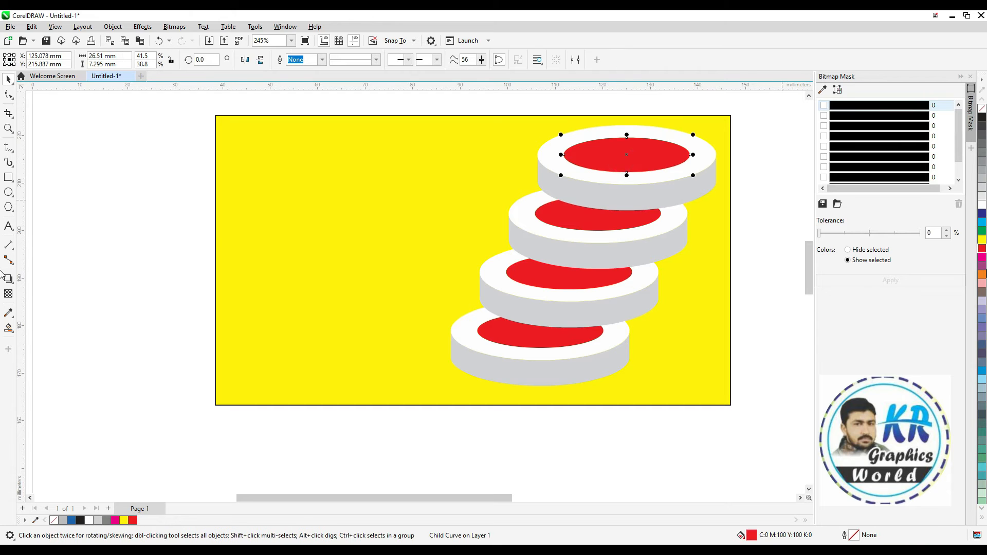
click(982, 213)
click(584, 219)
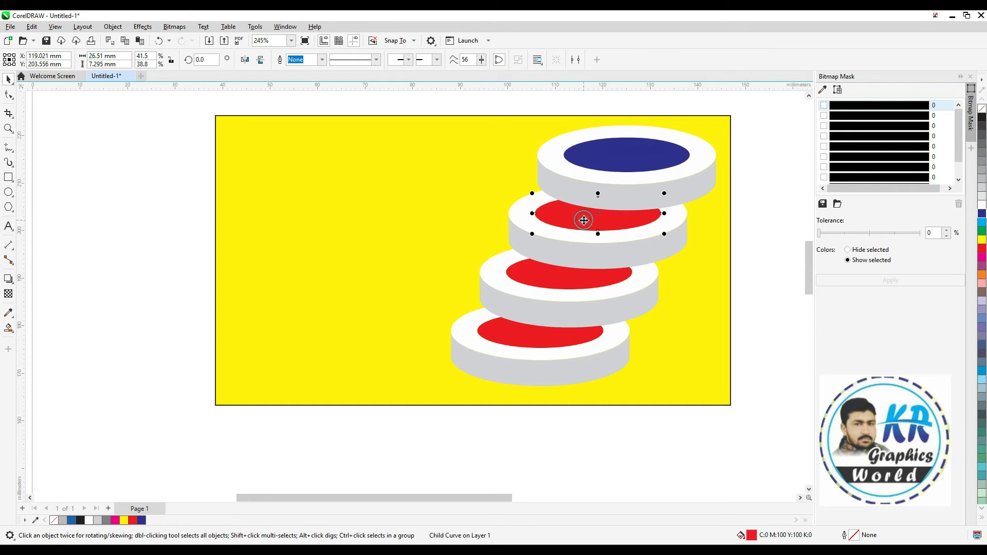
click(548, 273)
click(982, 257)
click(515, 338)
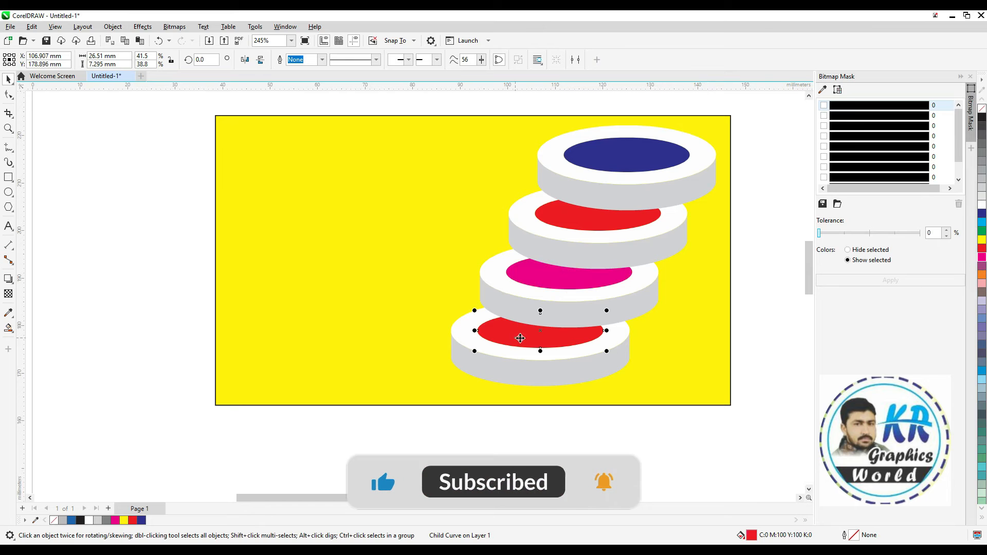
click(982, 231)
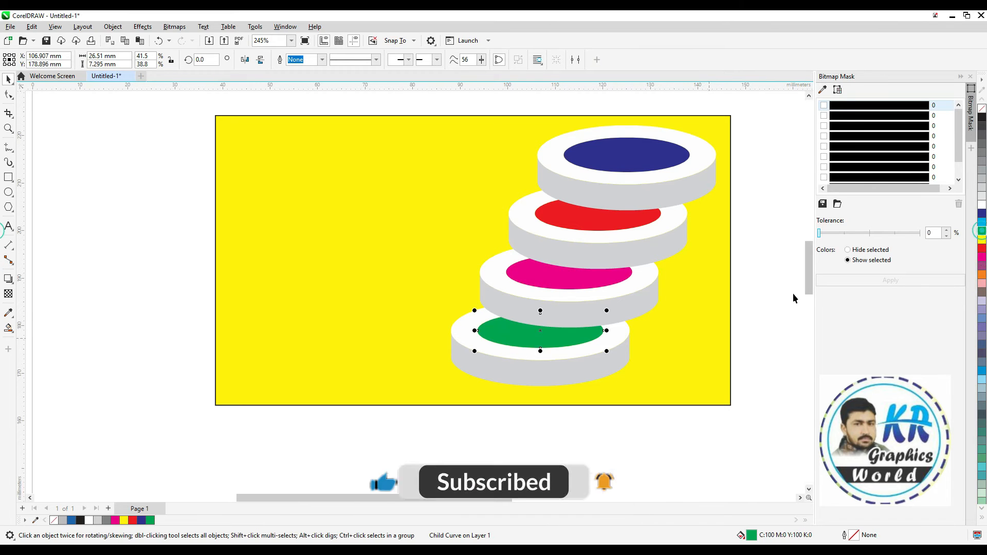
Add a drop shadow to the dark-blue-topped podium, offset about 1.0 mm left and 1.8 mm down
click(791, 289)
click(633, 183)
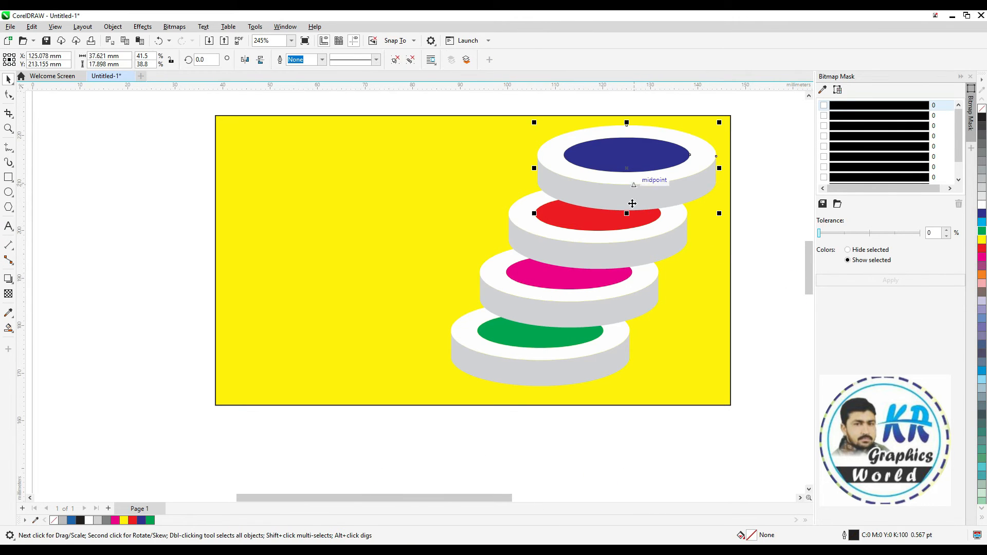
click(8, 279)
drag(621, 170, 598, 218)
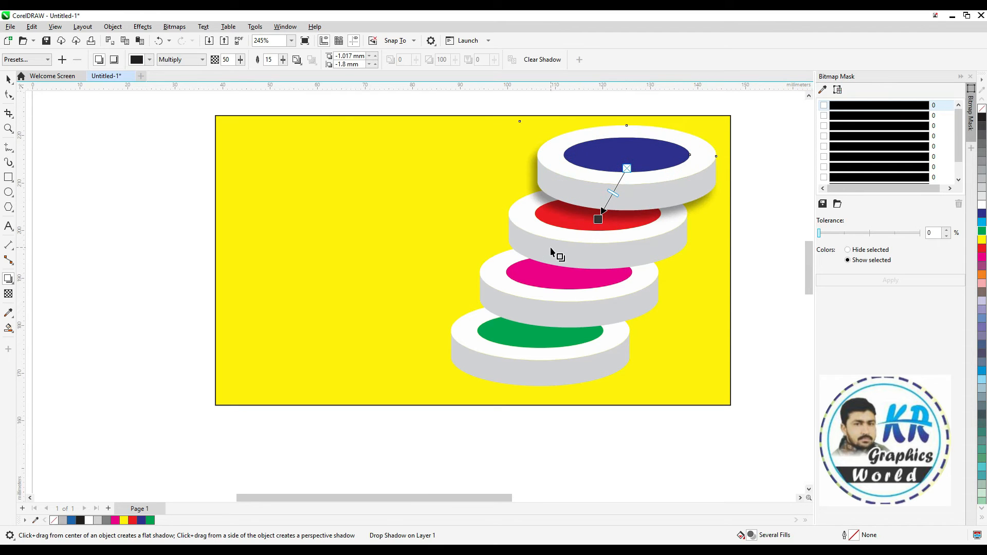
Add drop shadows to the red-topped podium (about 1.3 mm left, 1.9 mm down) and the magenta-topped one (about 1.0 mm left, 1.2 mm down)
click(526, 256)
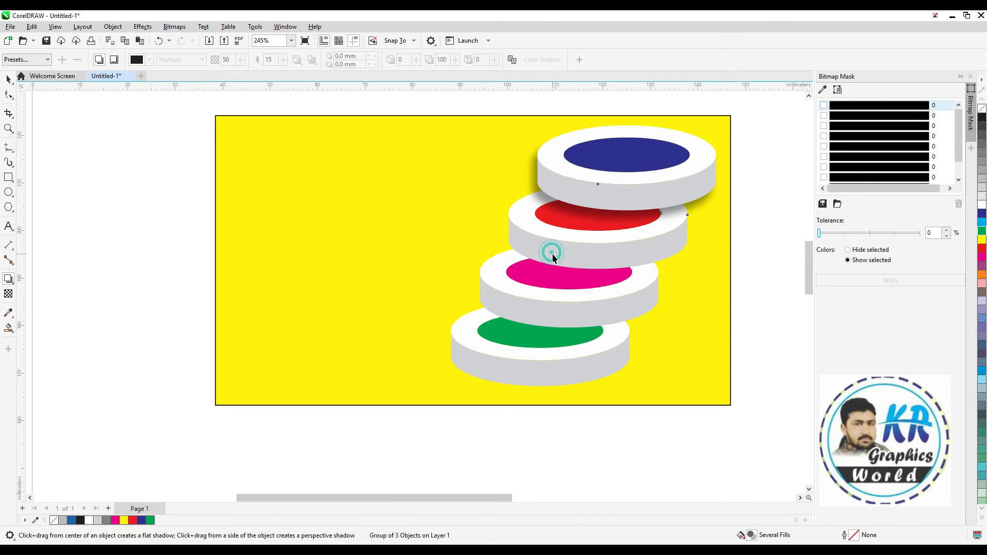
drag(595, 226, 565, 280)
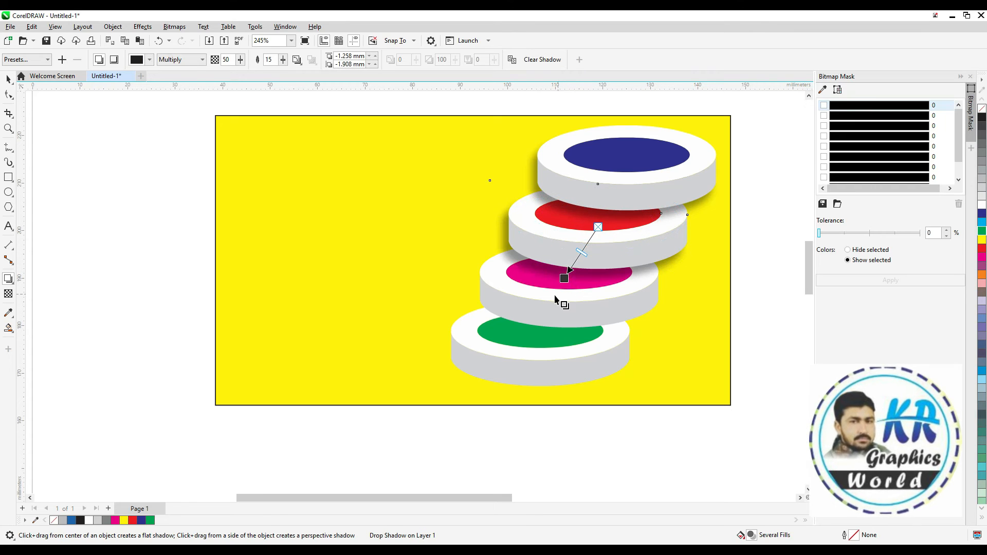
click(508, 309)
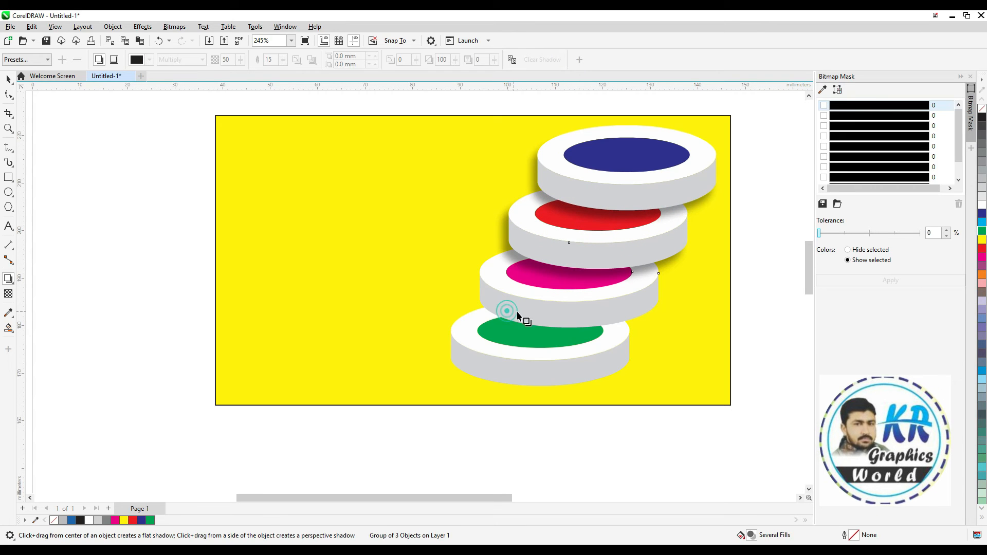
drag(570, 285, 526, 333)
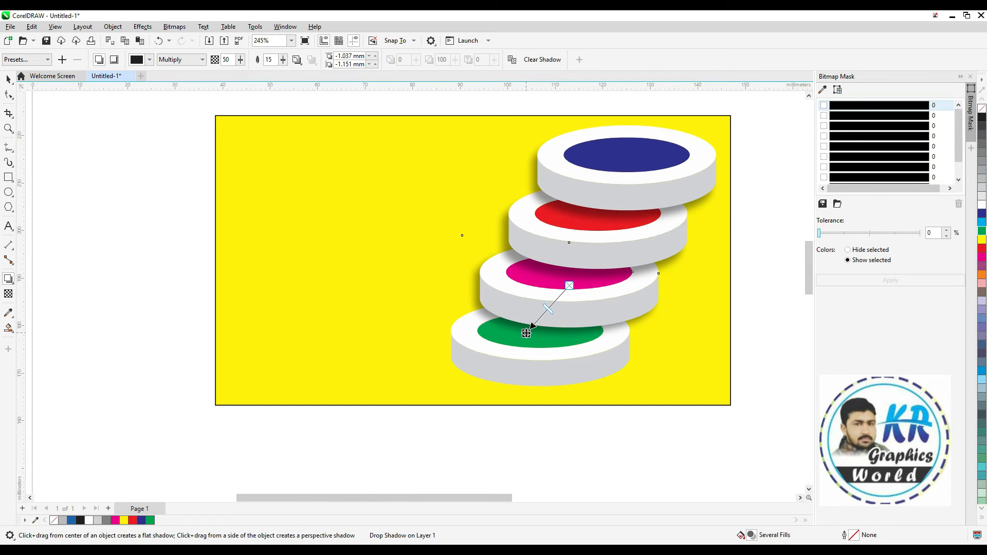
Group the four podiums with their shadows and enlarge the group to about 103.6%, extending it down and left
click(760, 176)
drag(406, 388, 370, 402)
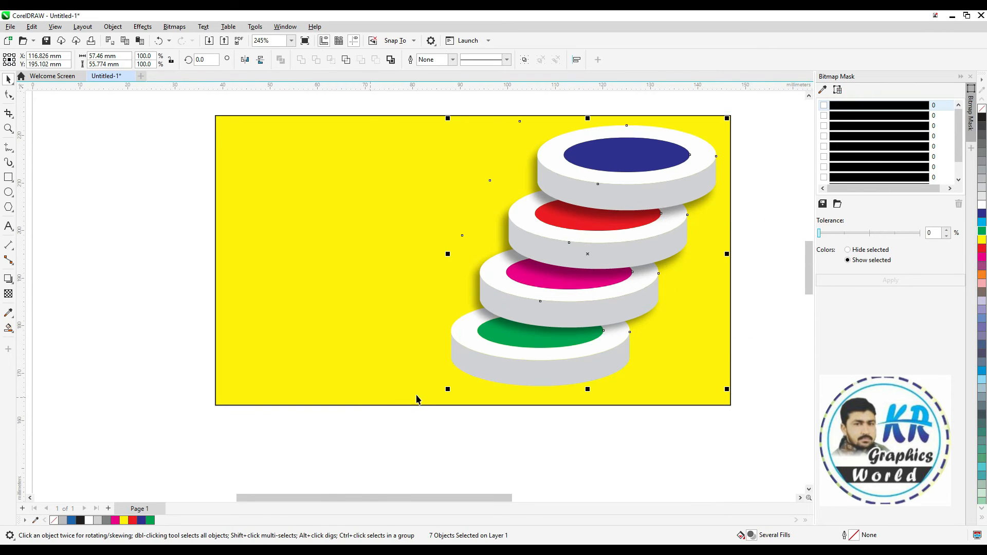
key(ctrl+g)
drag(443, 394, 433, 405)
Give the yellow background rectangle an elliptical fountain fill from white center to yellow edge, adding a white node at the 15% position
click(366, 343)
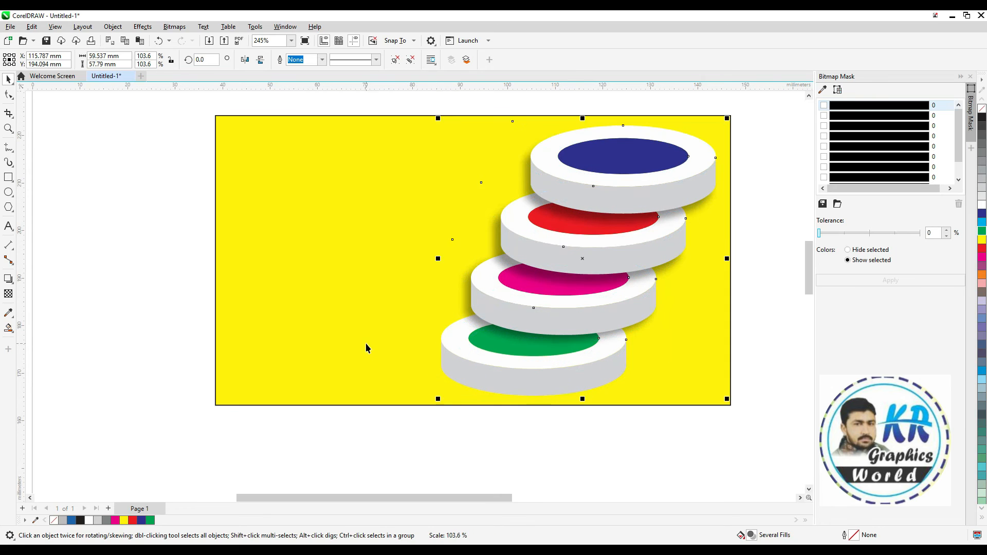
key(g)
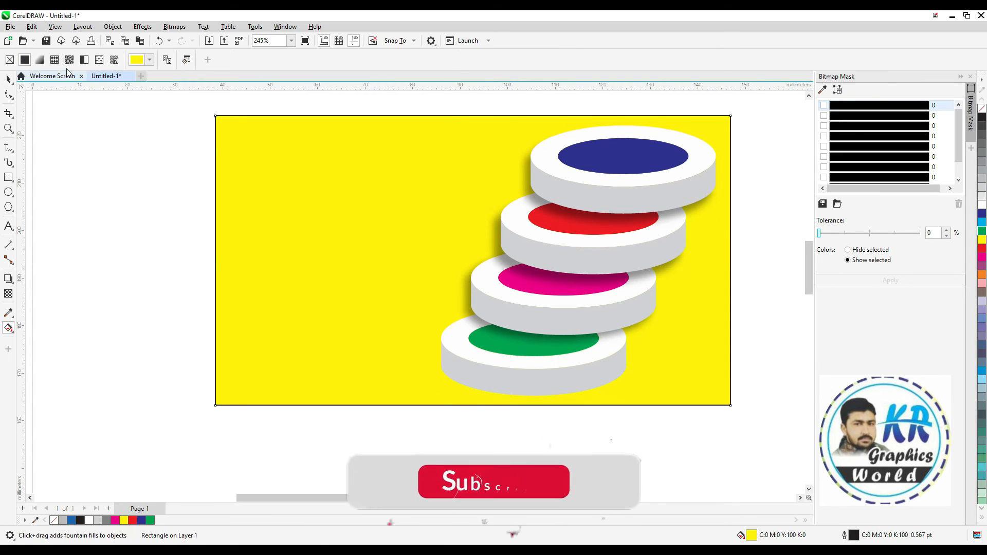
click(39, 59)
click(183, 59)
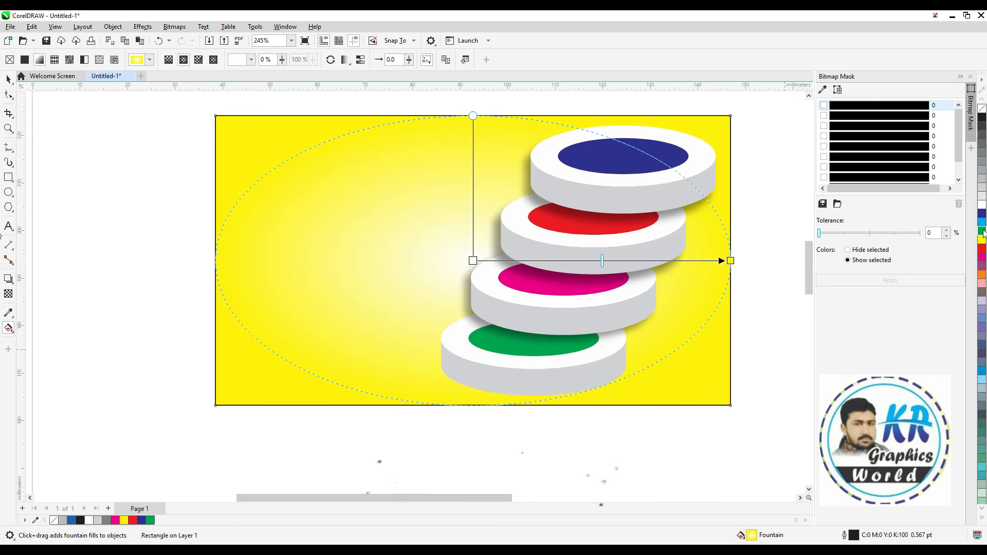
drag(656, 260, 628, 261)
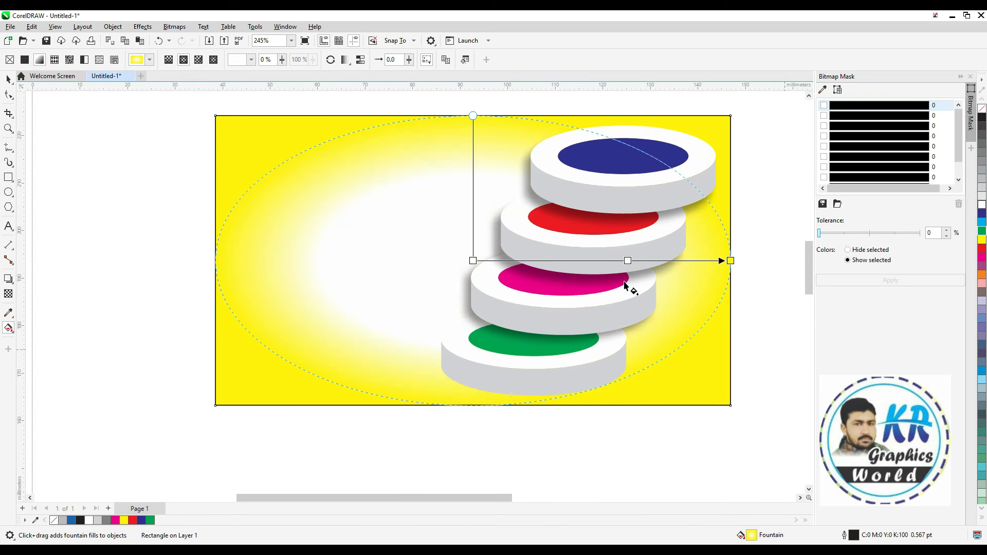
drag(693, 275, 693, 276)
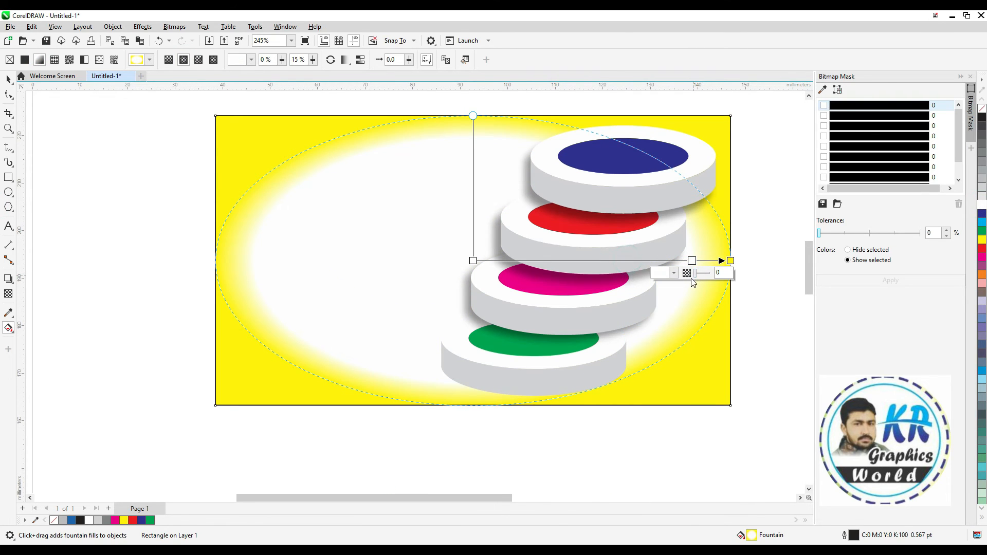
Try stretching the background's gradient ellipse vertically, narrowing it, and reshaping it from the rectangle's upper edge
drag(473, 115, 473, 82)
scroll(566, 218, down, 2)
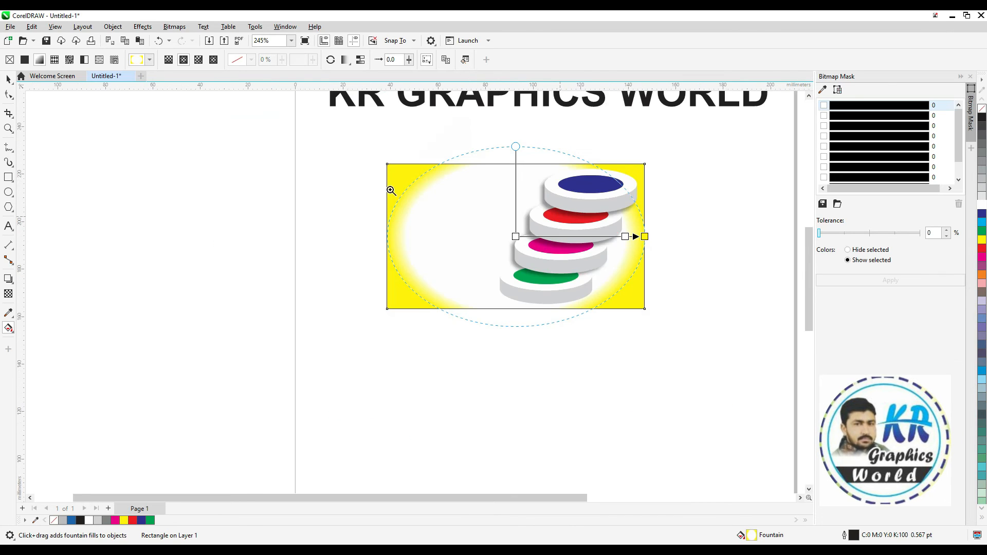
scroll(643, 313, up, 2)
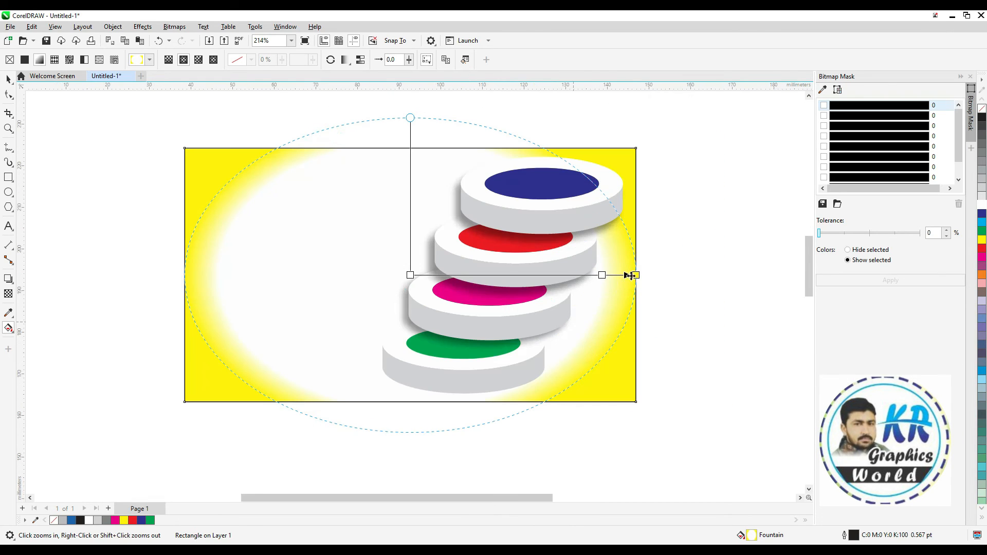
drag(632, 274, 592, 275)
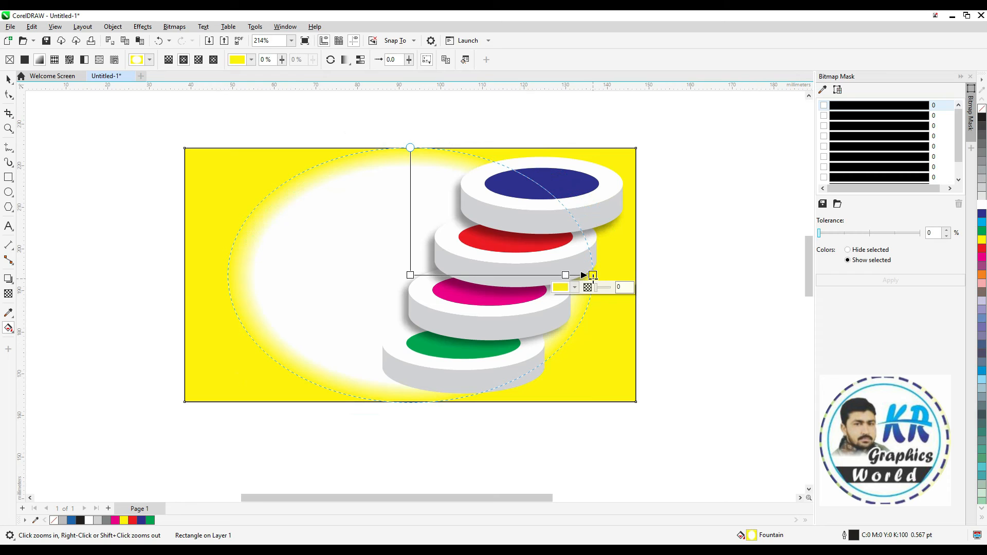
drag(412, 144, 411, 118)
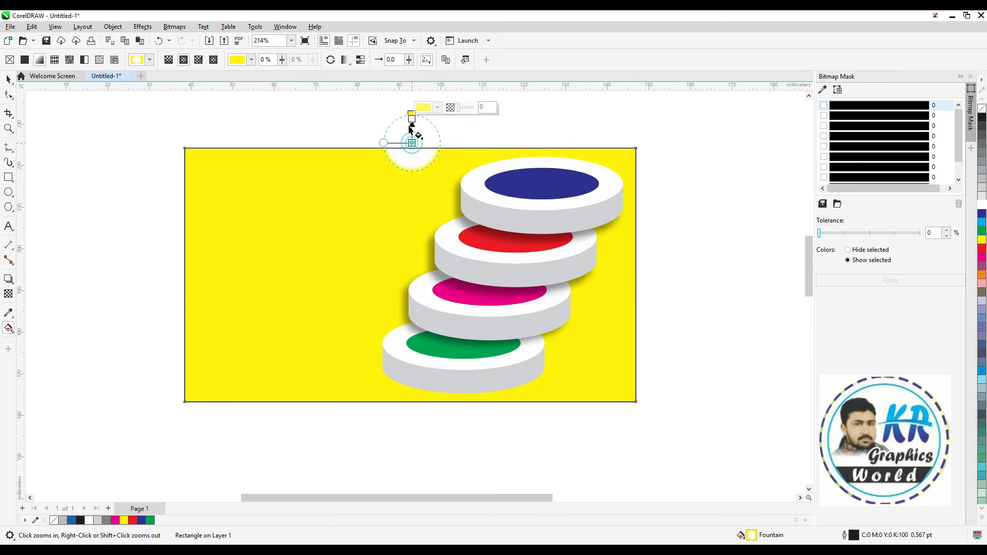
Redraw the background gradient diagonally from beyond the rectangle's upper-left corner toward its lower edge
drag(313, 180, 490, 358)
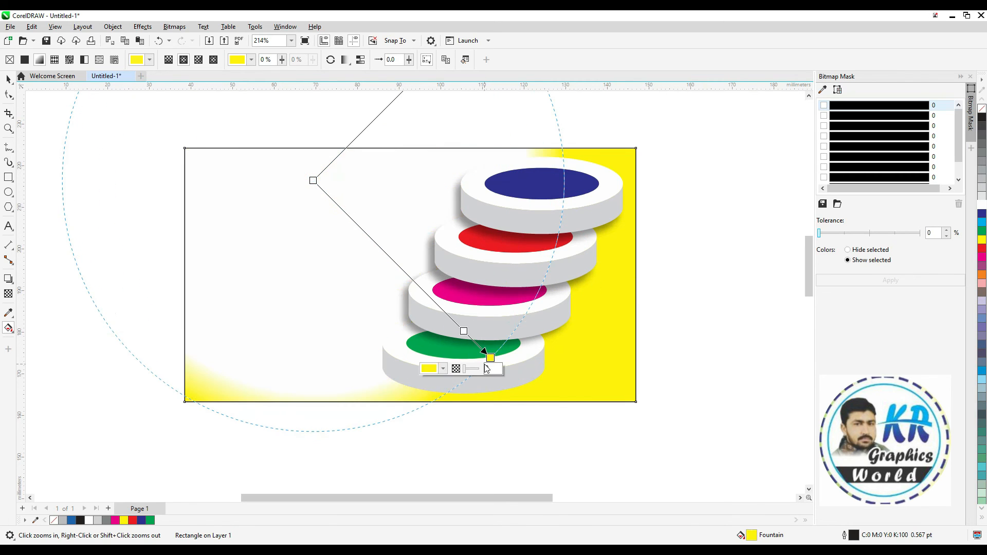
drag(161, 124, 305, 374)
key(space)
Change the yellow outer color of the background rectangle's fountain fill to pale yellow from the CMYK Palette
click(667, 309)
click(622, 328)
scroll(622, 328, up, 1)
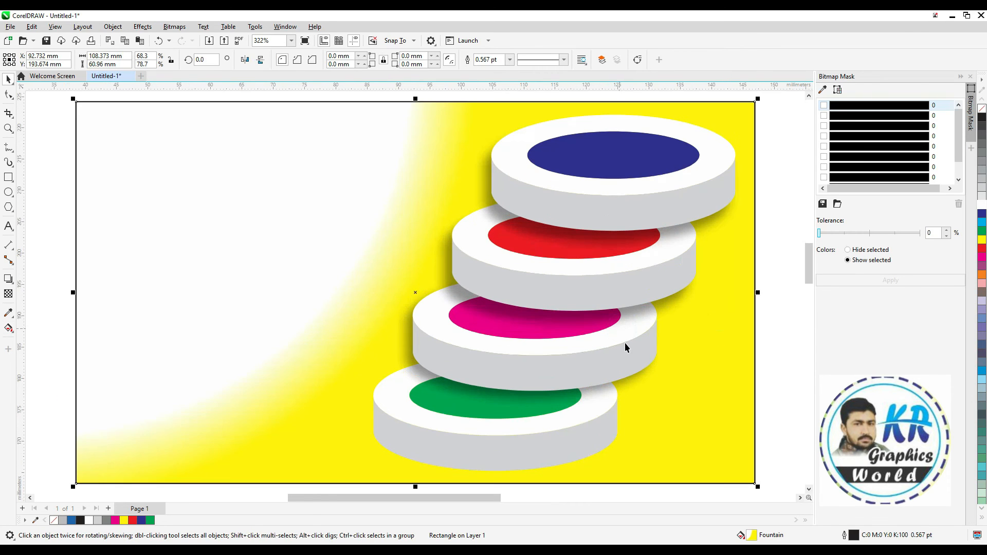
double_click(772, 537)
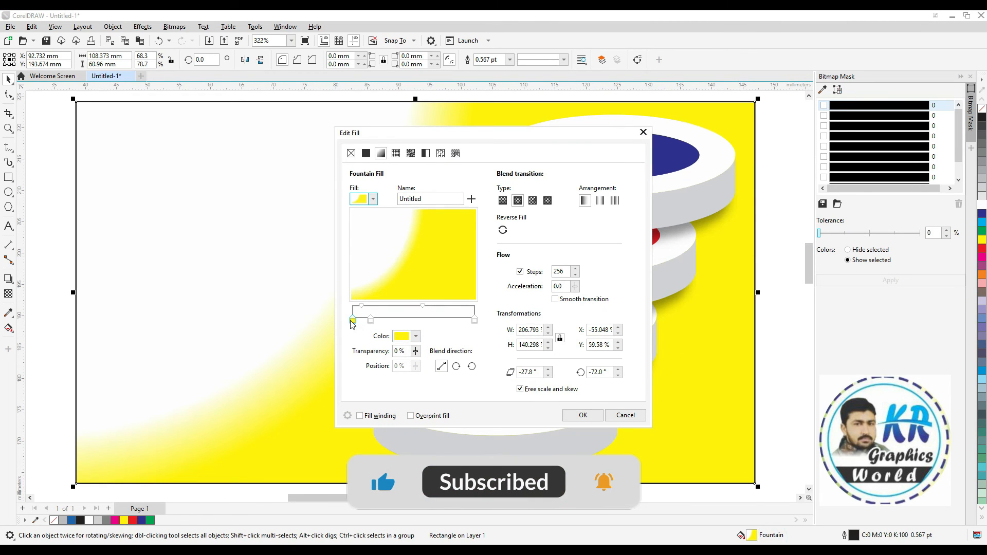
click(416, 337)
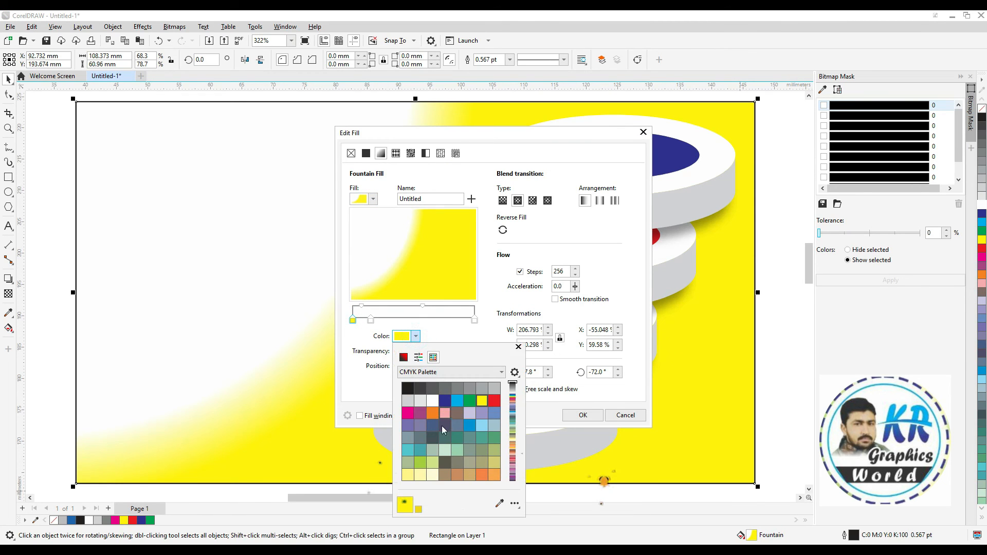
click(421, 475)
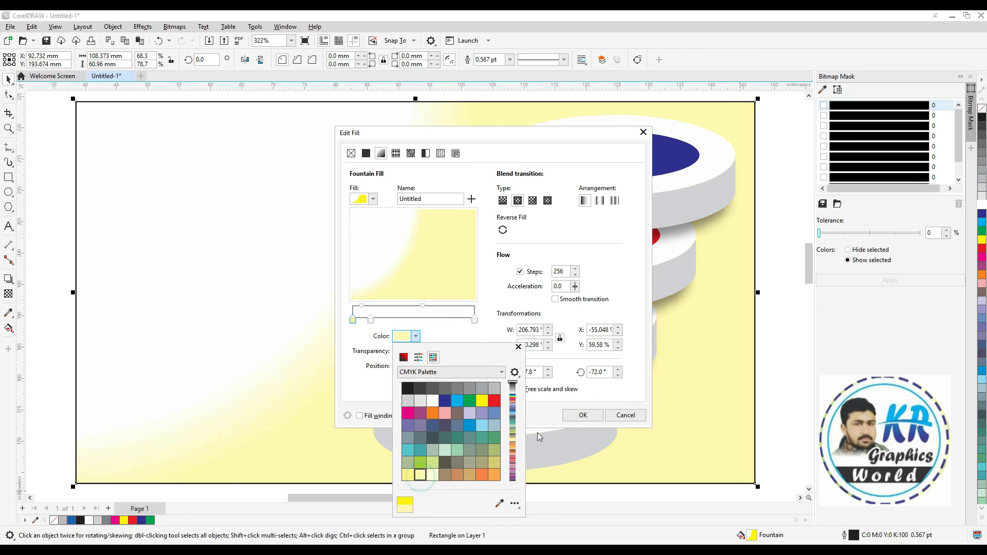
click(575, 414)
click(574, 414)
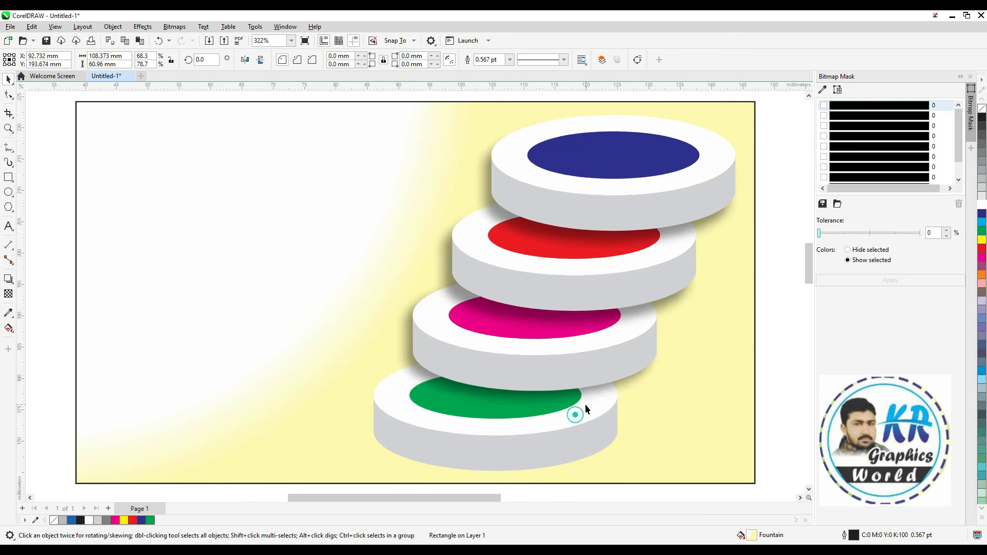
Duplicate the "Welcome to my channel KR GRAPHICS WORLD" text below the graphic and clear the copy's contents
scroll(585, 404, down, 2)
key(z)
drag(737, 226, 250, 471)
right_click(442, 486)
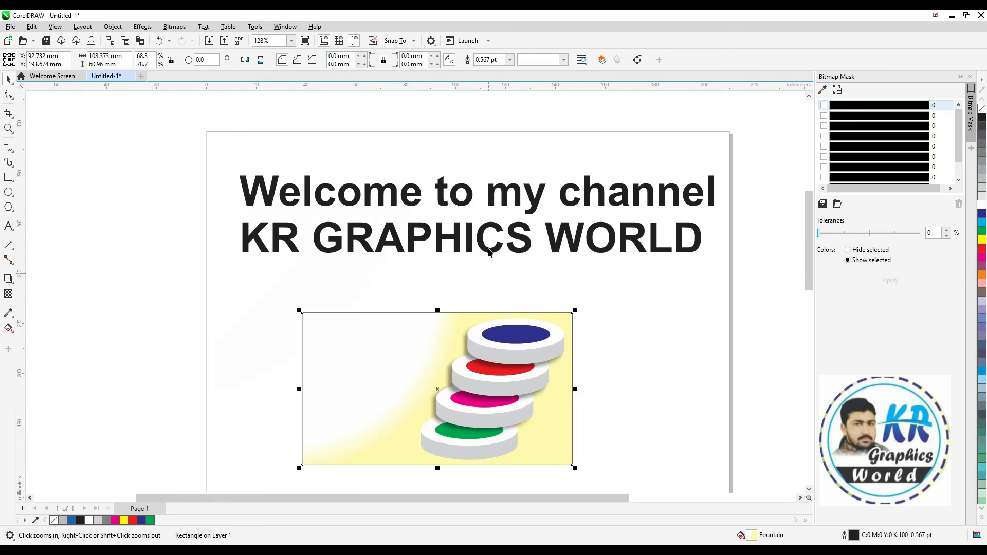
click(809, 490)
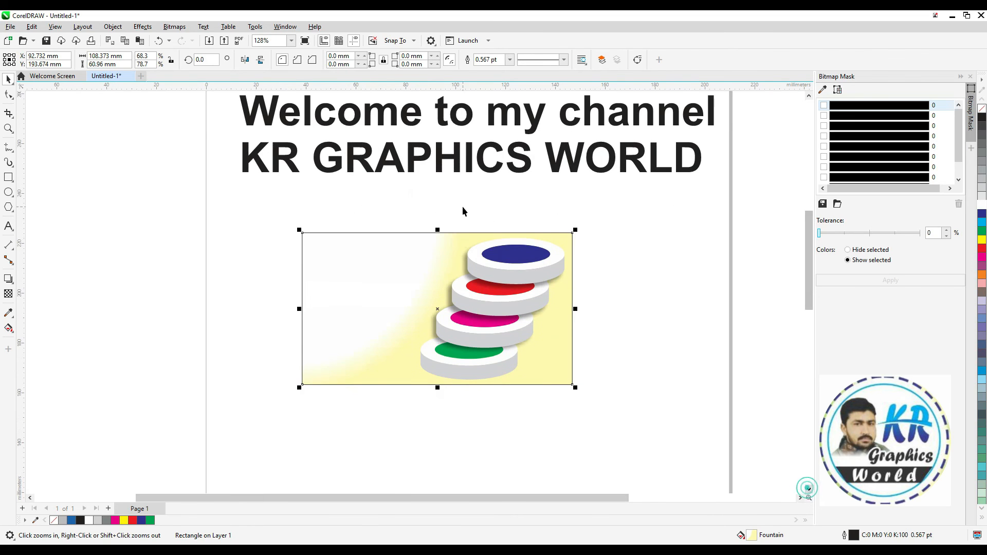
drag(469, 160, 469, 465)
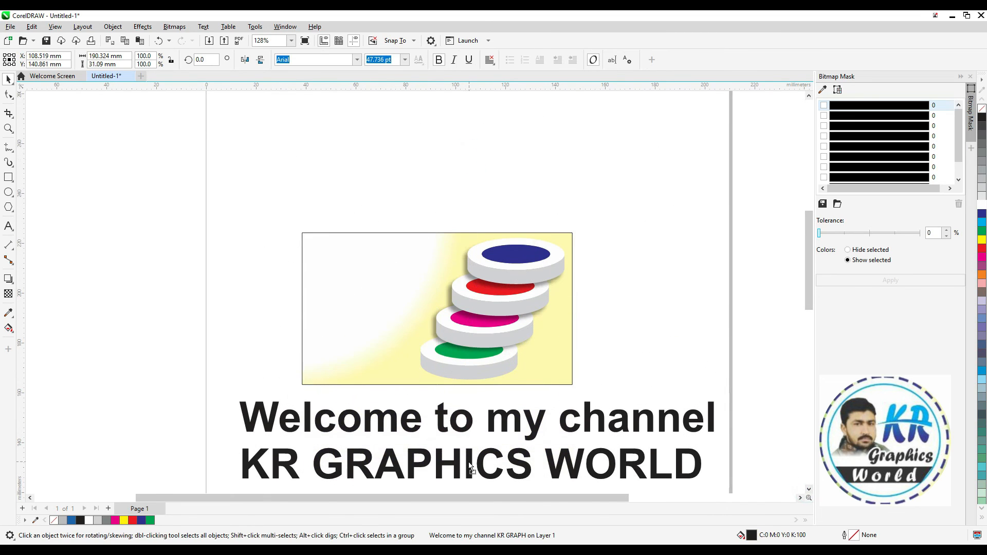
double_click(469, 461)
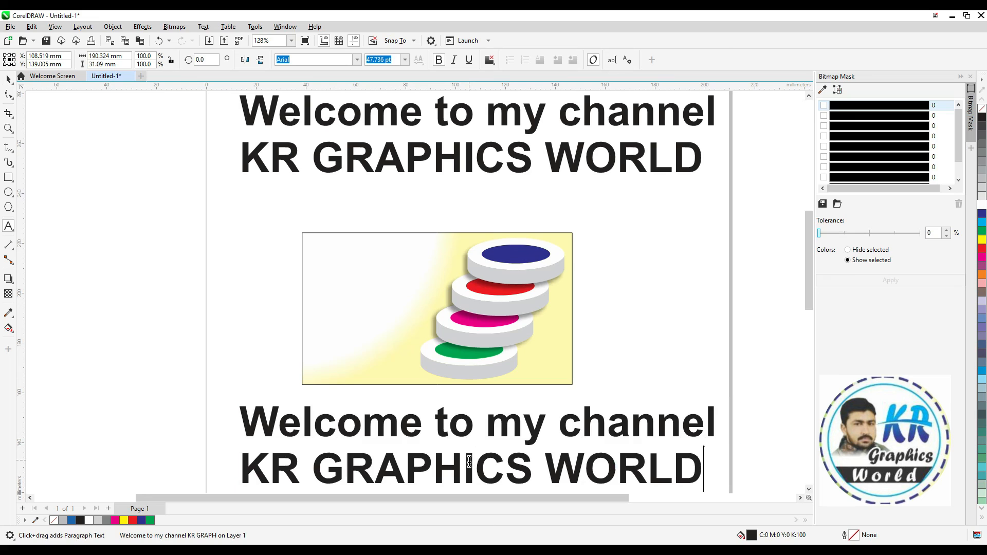
key(ctrl+a)
key(BackSpace)
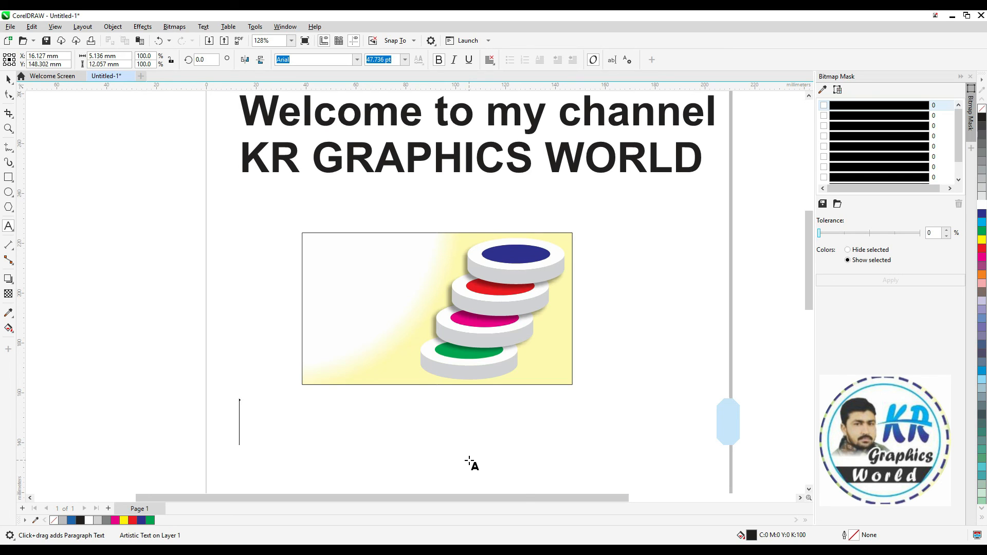